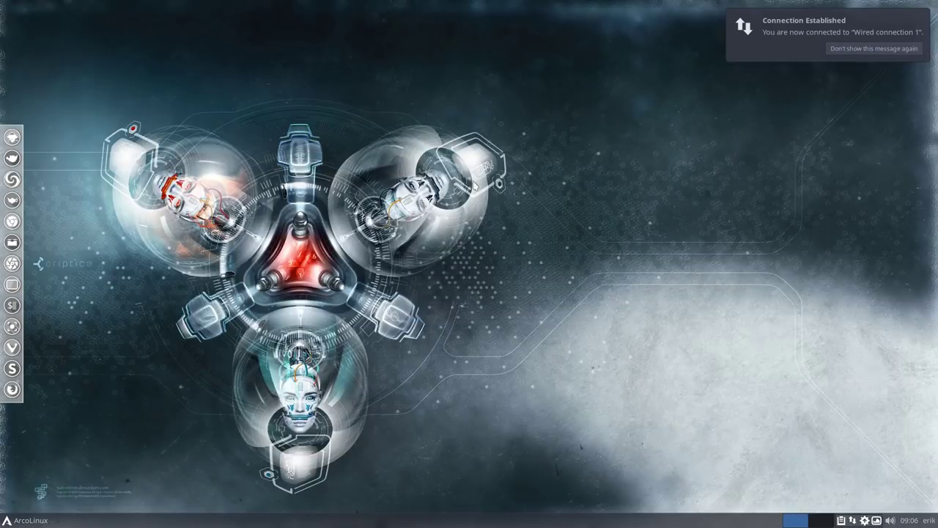
# Dismiss the connection and Guest Additions notices and close the startup neofetch terminal
pyautogui.click(857, 32)
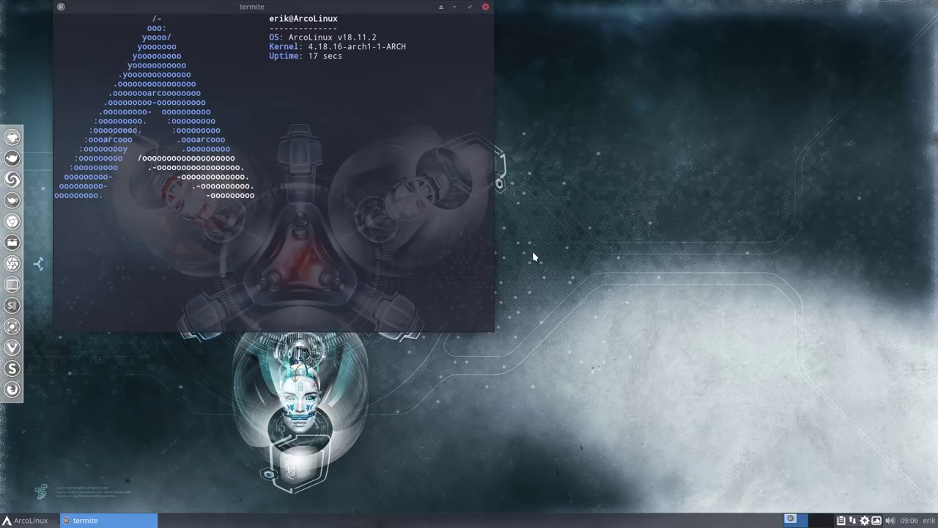
pyautogui.click(908, 520)
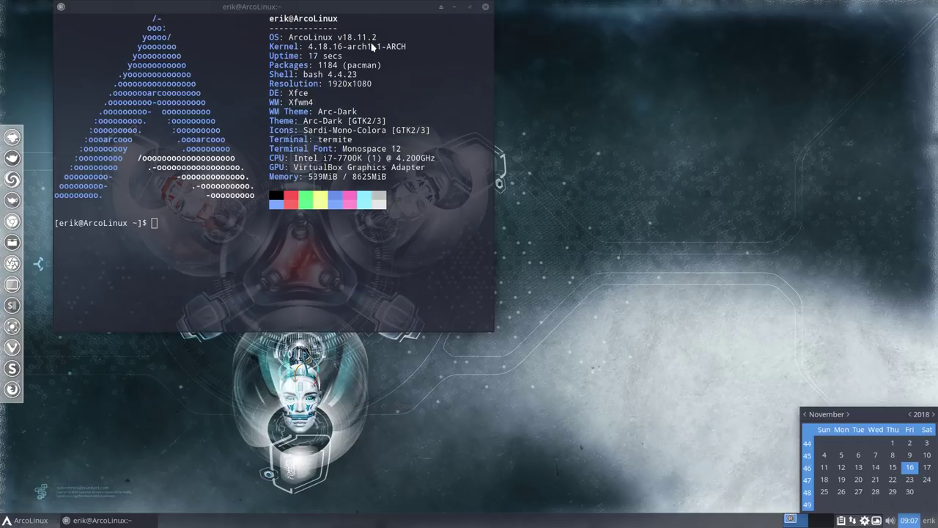
pyautogui.click(481, 10)
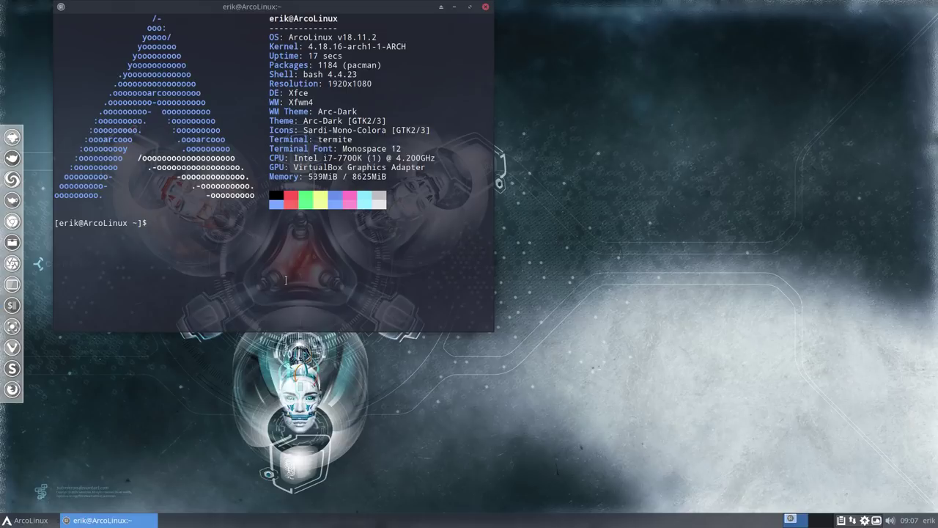
pyautogui.click(487, 7)
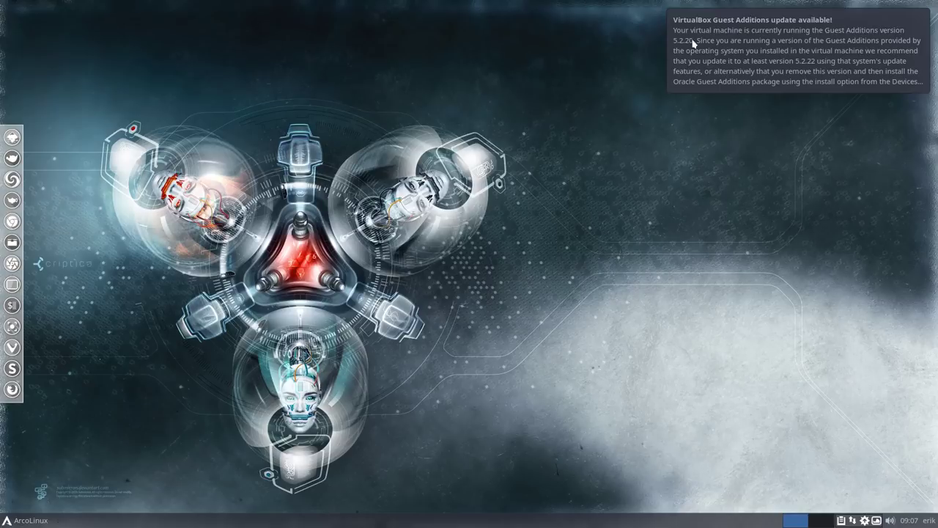
pyautogui.click(809, 64)
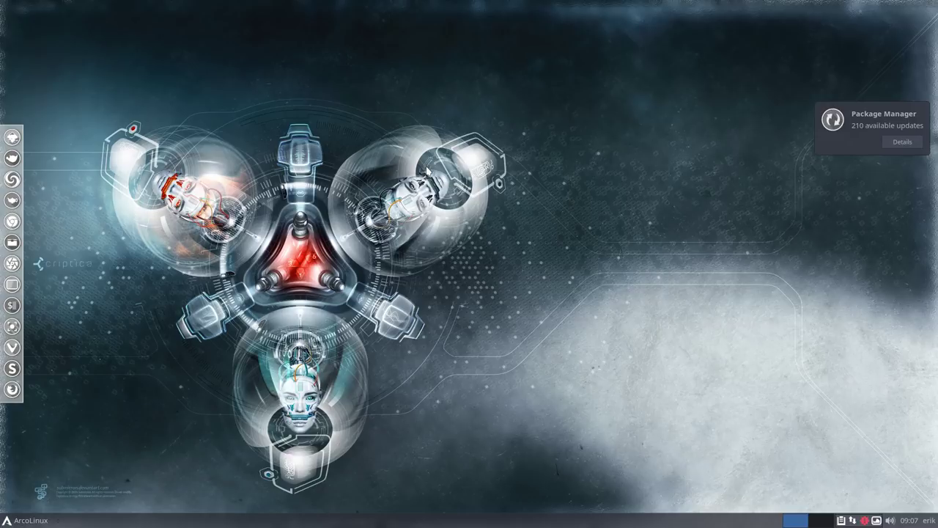
# Open a new Termite window with neofetch and snap it to the right half of the screen
pyautogui.hotkey('ctrl', 'alt', 't')
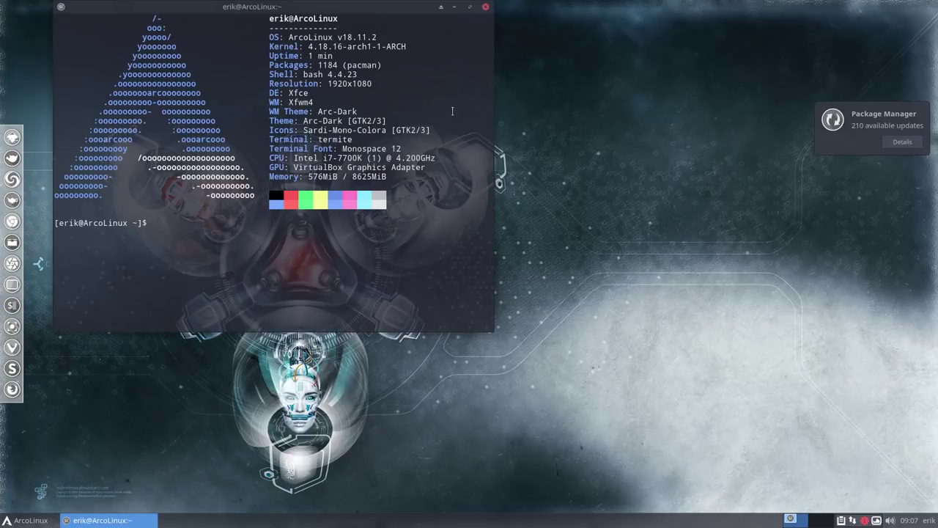
pyautogui.moveTo(245, 14); pyautogui.dragTo(353, 52)
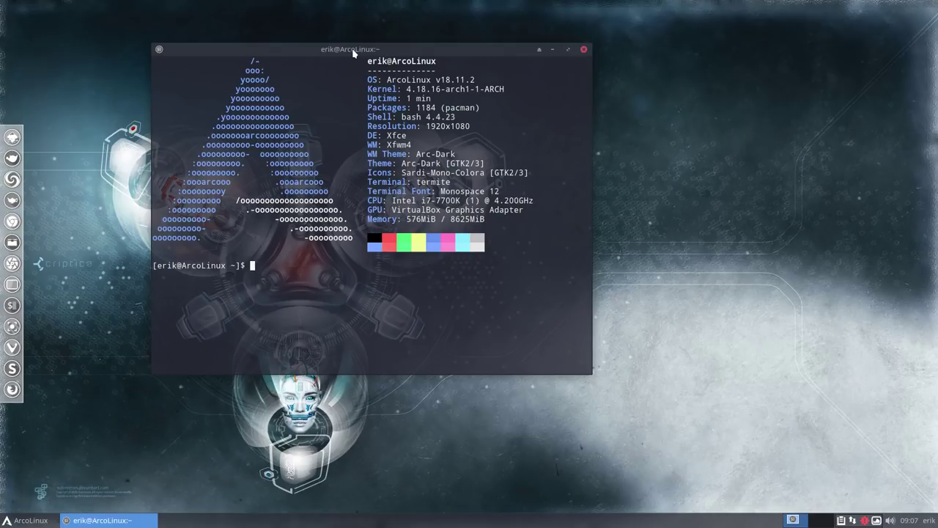
pyautogui.moveTo(353, 53); pyautogui.dragTo(935, 166)
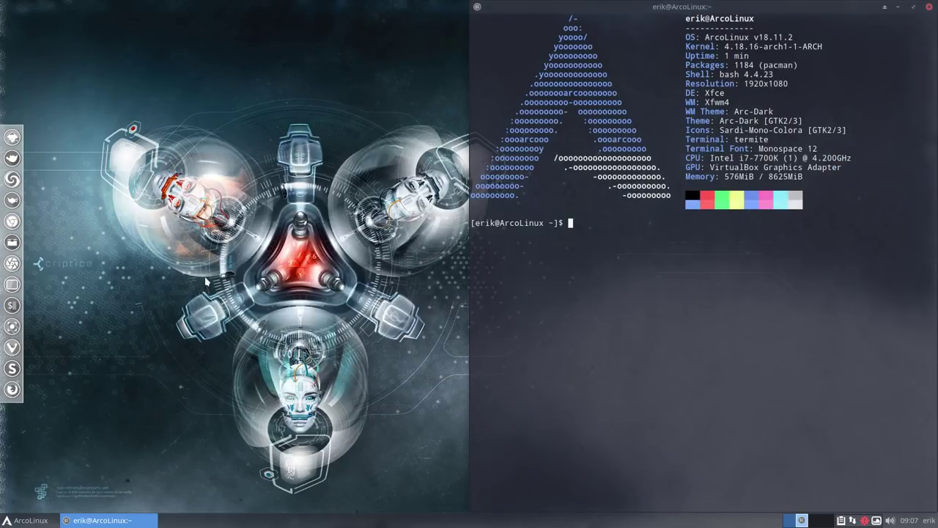
pyautogui.click(25, 520)
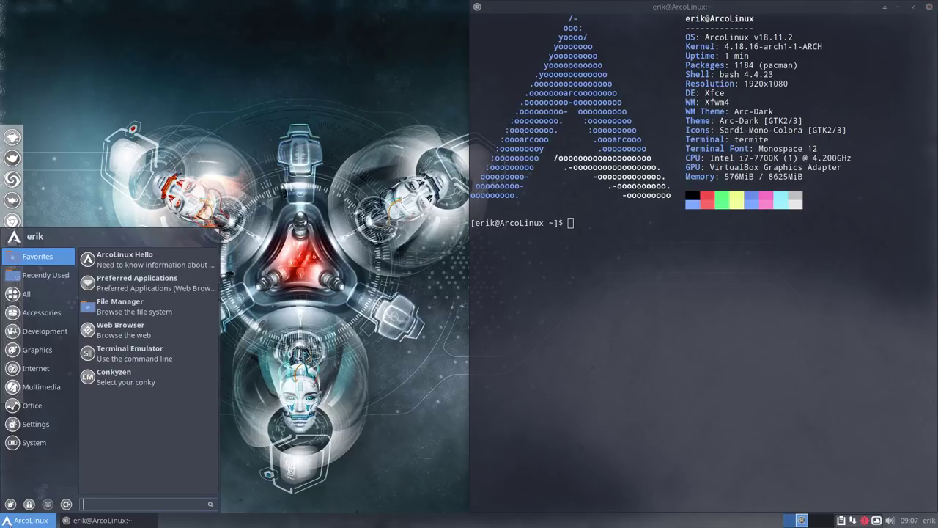
# Launch the web browser, skip both keyring password prompts, and maximize Chrome
pyautogui.click(153, 267)
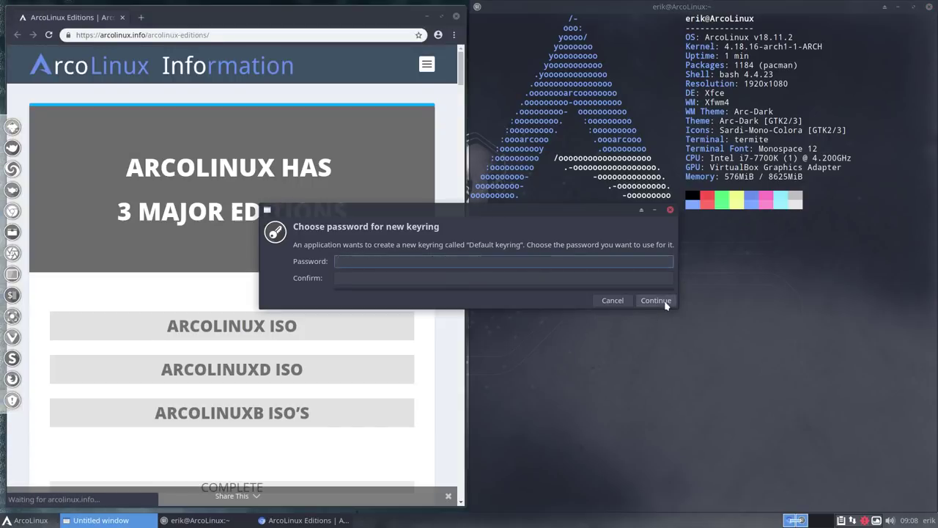
pyautogui.click(655, 300)
pyautogui.click(765, 270)
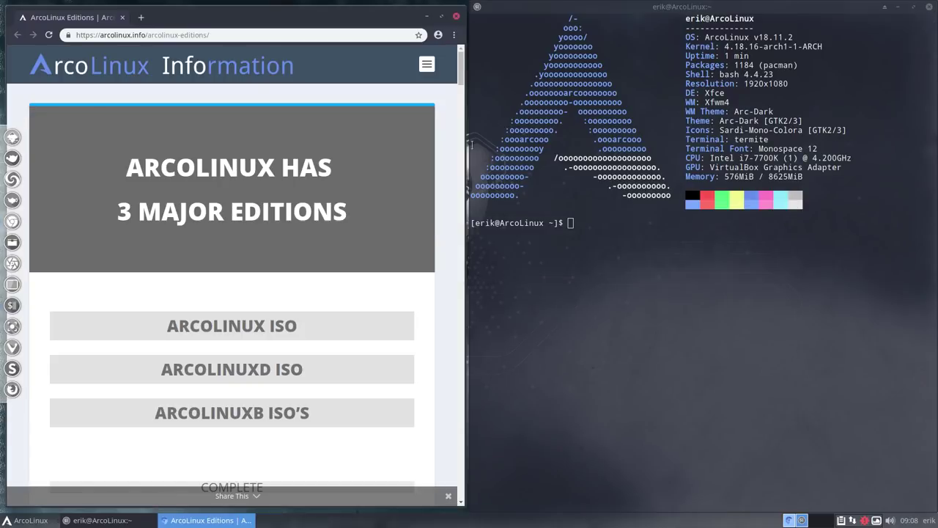
pyautogui.click(443, 17)
pyautogui.moveTo(166, 105)
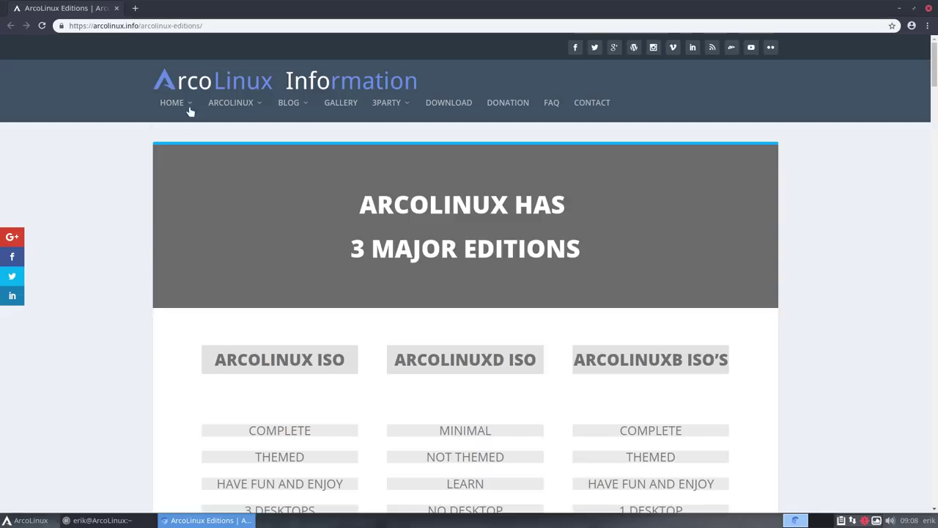
# Go to arcolinux.com and open the 'How to update any ArcoLinux' post under General > Update
pyautogui.click(189, 158)
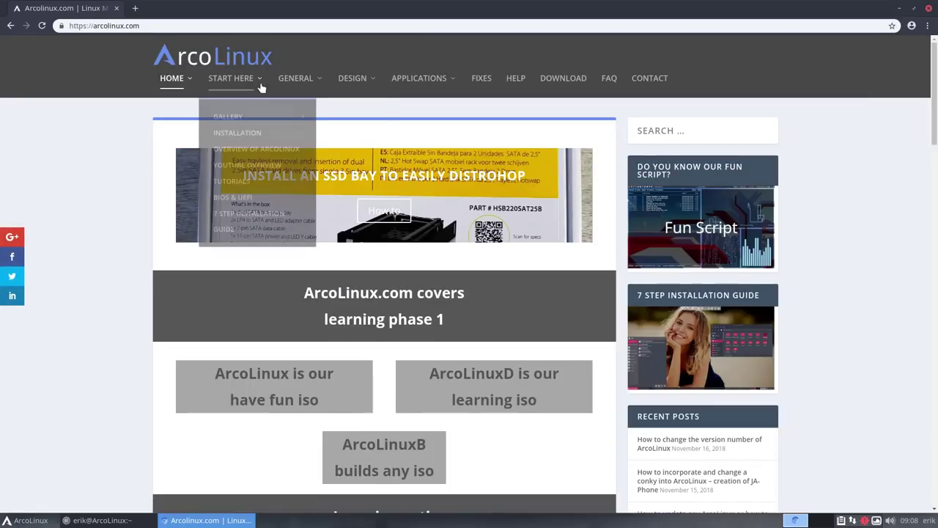
pyautogui.moveTo(306, 86)
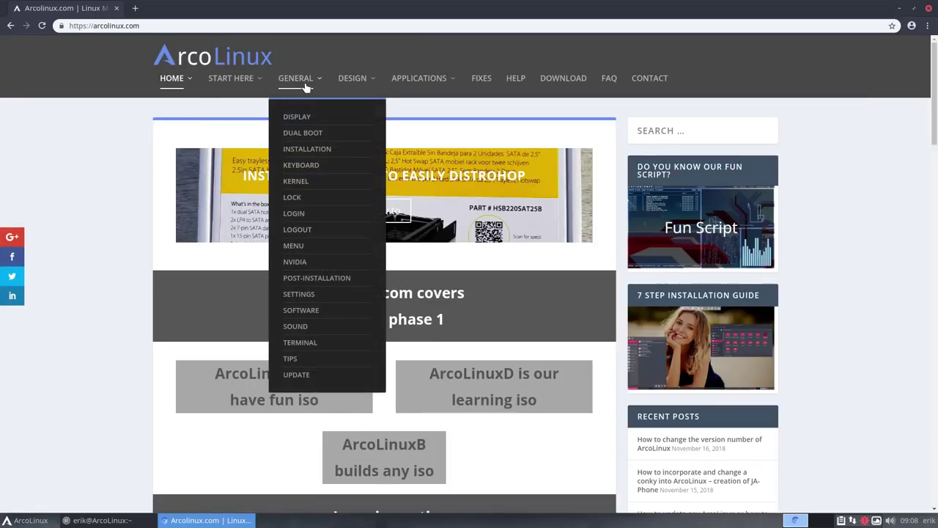
pyautogui.click(299, 376)
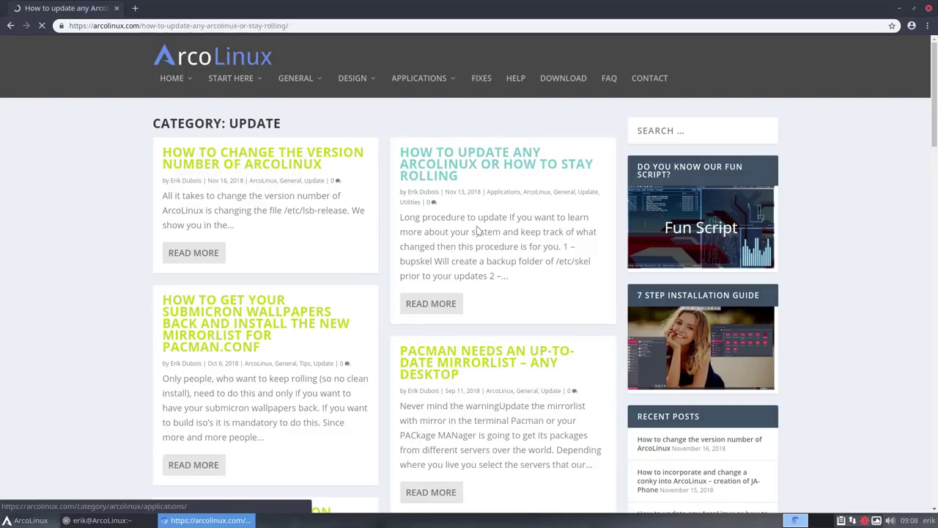
pyautogui.click(494, 167)
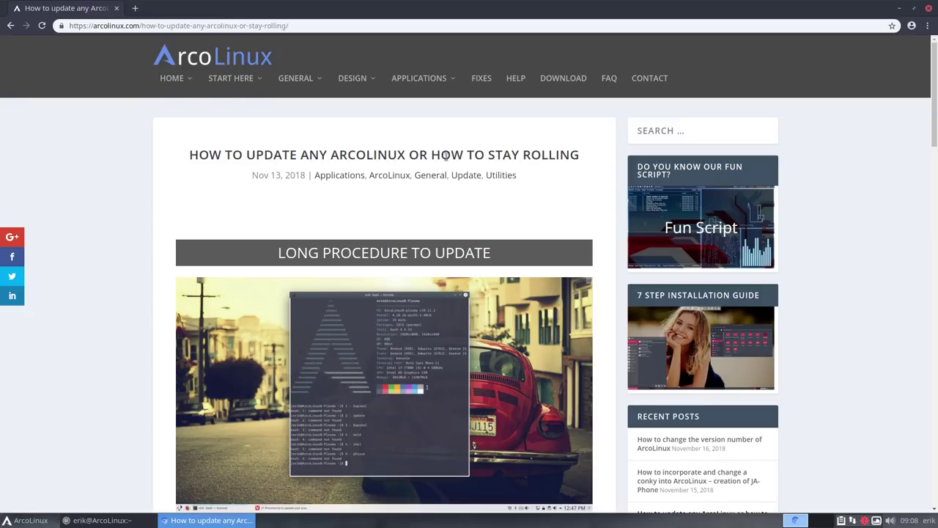
# Scroll through the article, highlighting the three short-procedure update steps
pyautogui.scroll(-2, 520, 172)
pyautogui.scroll(-12, 382, 249)
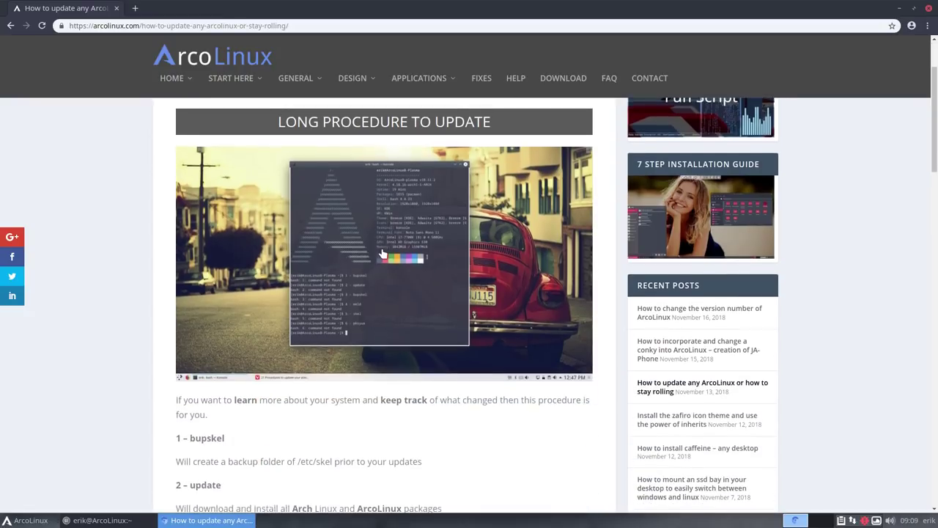
pyautogui.scroll(-7, 381, 253)
pyautogui.moveTo(246, 434); pyautogui.dragTo(262, 345)
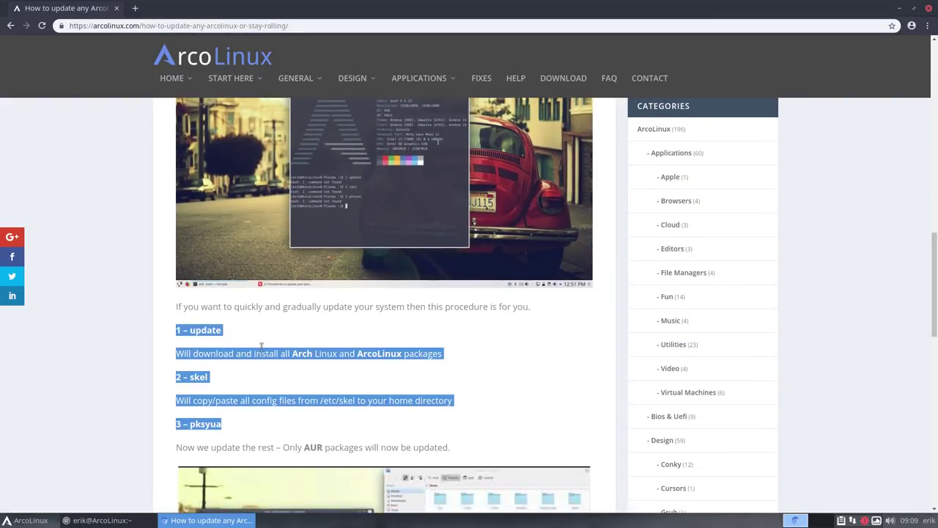
pyautogui.scroll(-3, 261, 345)
pyautogui.scroll(19, 262, 351)
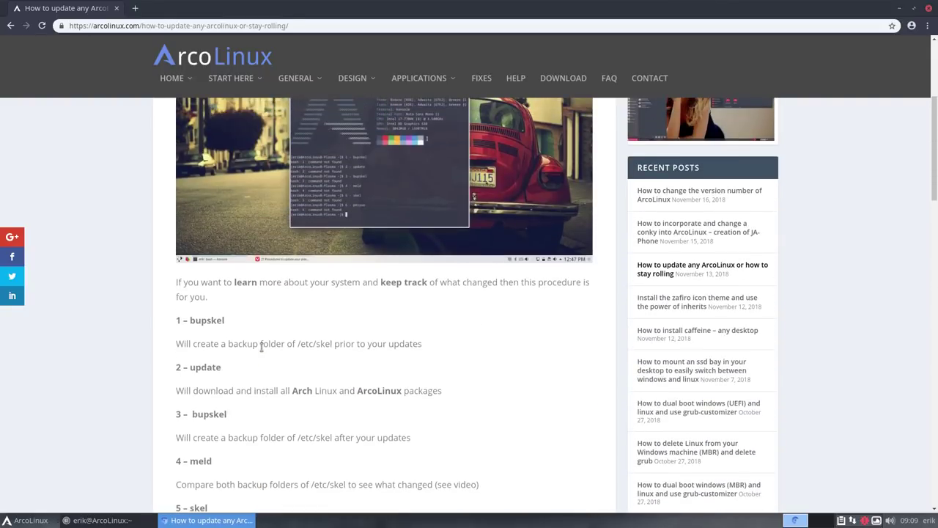
pyautogui.scroll(-17, 262, 346)
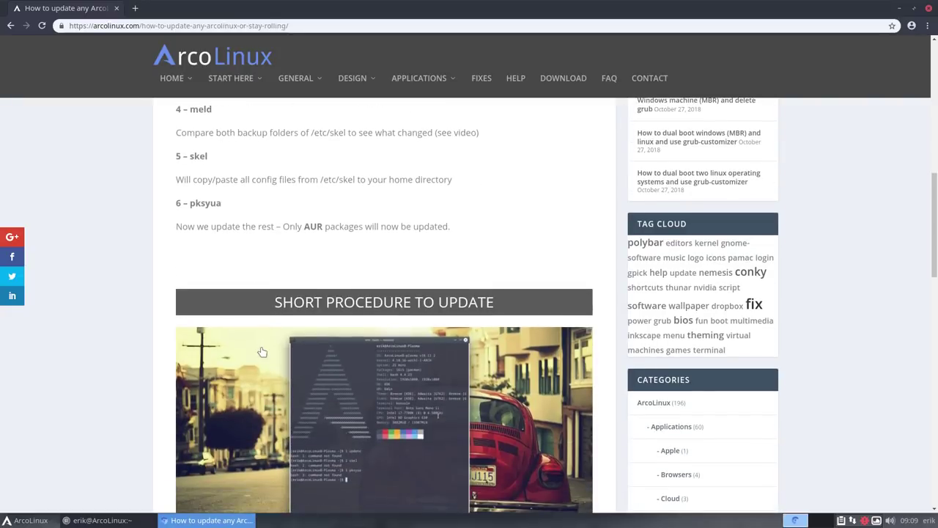
pyautogui.scroll(-13, 262, 351)
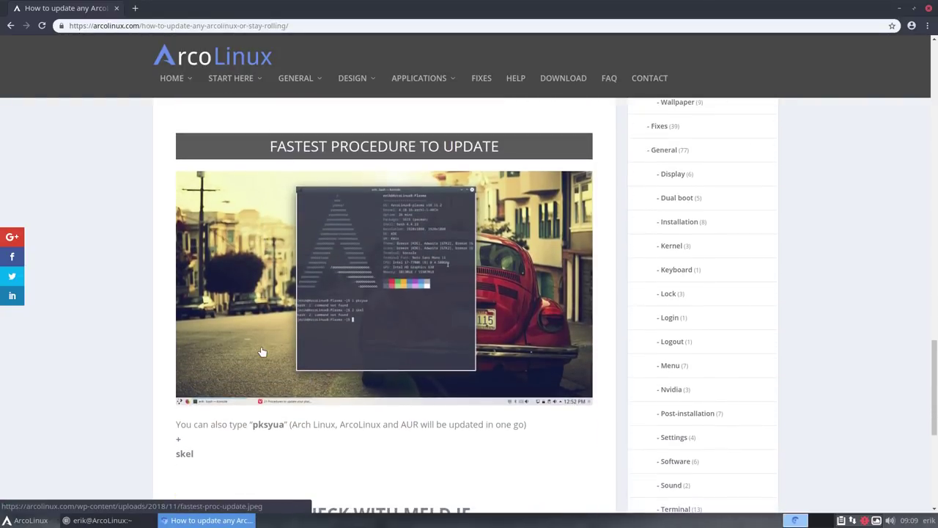
# Highlight the pksyua command, the word skel and the .BASHRC-LATEST file name in the article
pyautogui.doubleClick(260, 425)
pyautogui.doubleClick(187, 453)
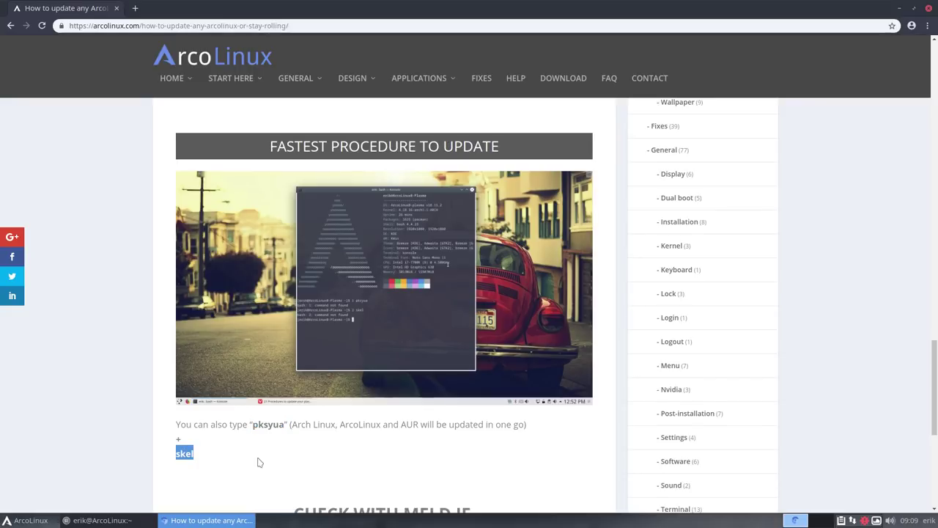
pyautogui.scroll(-4, 258, 461)
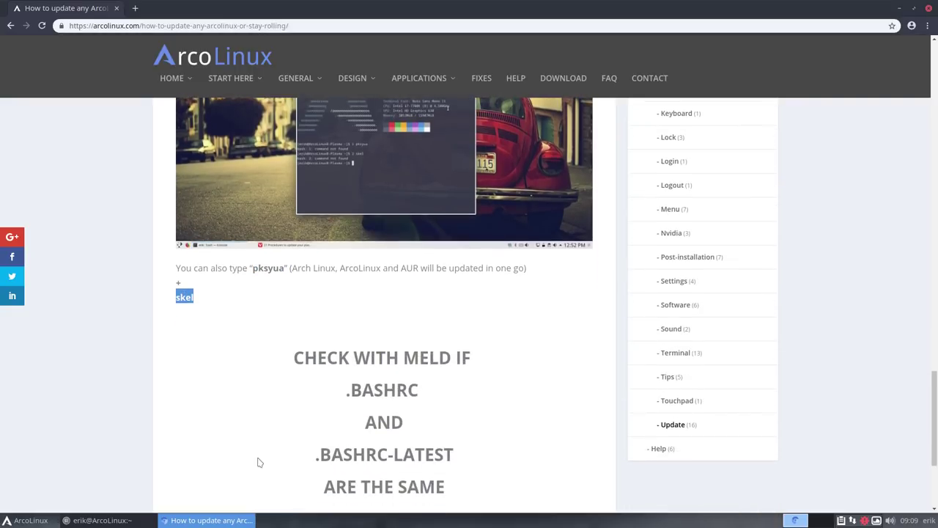
pyautogui.scroll(-1, 280, 431)
pyautogui.moveTo(350, 350); pyautogui.dragTo(425, 350)
pyautogui.moveTo(321, 414); pyautogui.dragTo(455, 415)
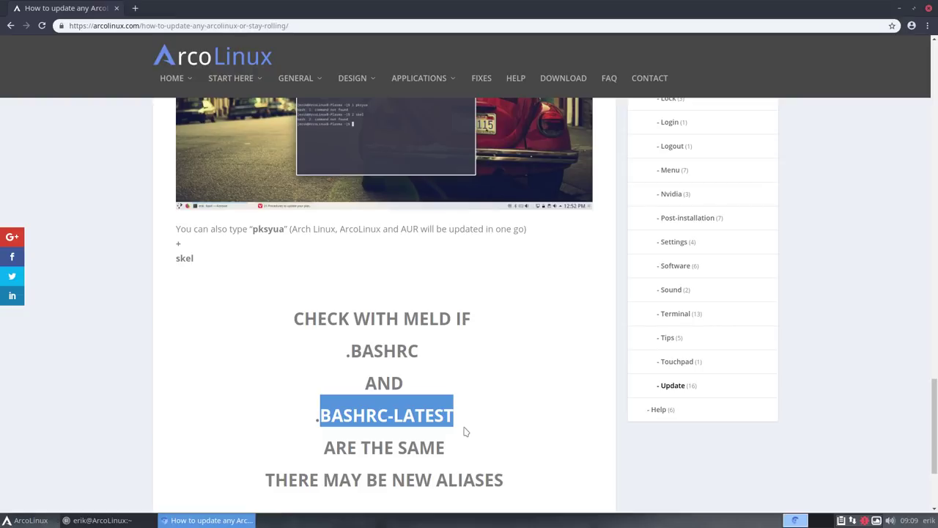
pyautogui.click(372, 399)
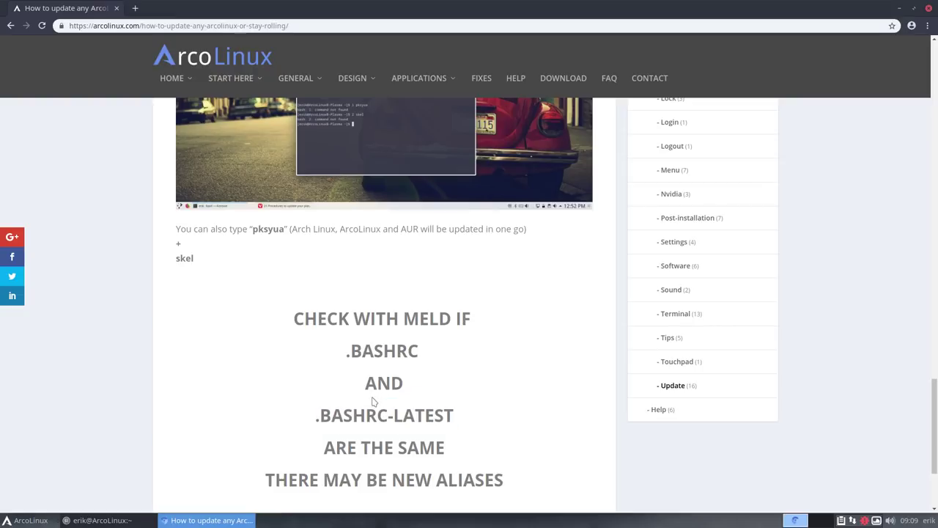
pyautogui.scroll(10, 372, 399)
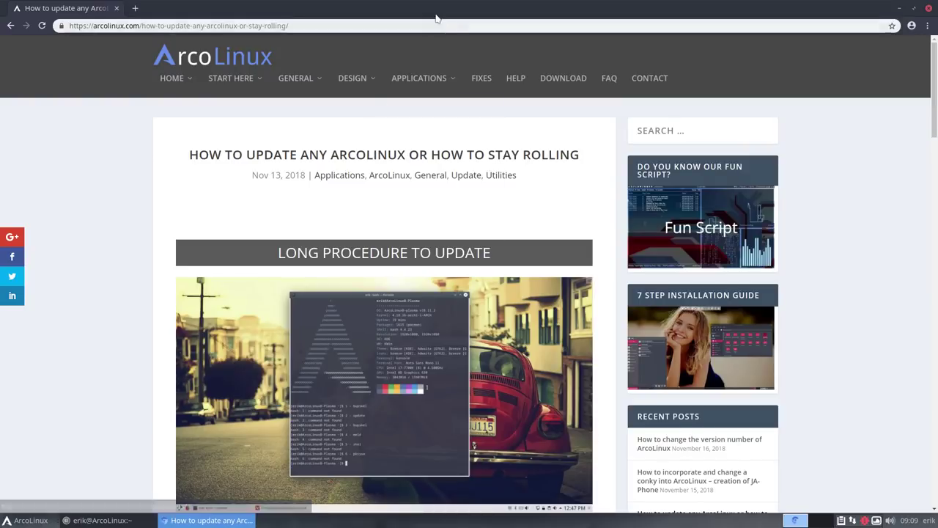
# Tile Chrome on the right half and the terminal on the left, then type bupskel at the prompt
pyautogui.moveTo(438, 17); pyautogui.dragTo(934, 154)
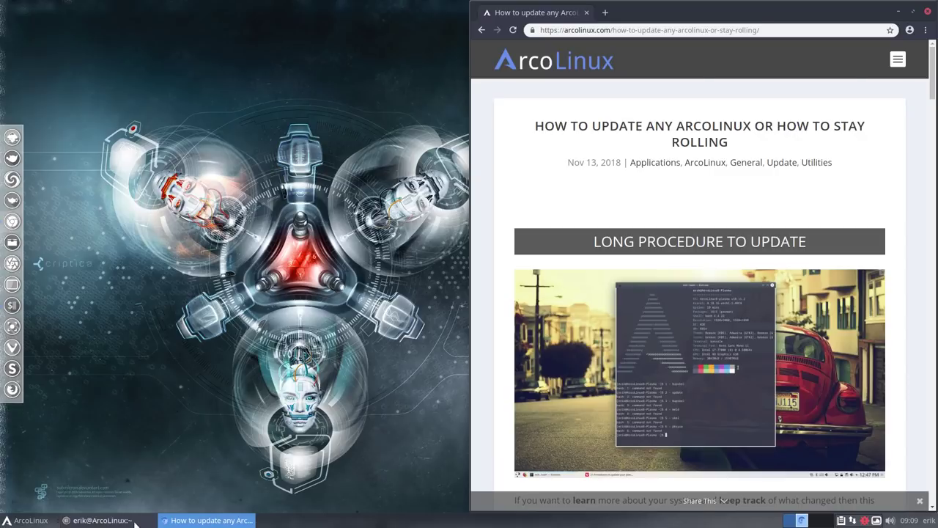
pyautogui.click(101, 520)
pyautogui.moveTo(694, 10); pyautogui.dragTo(2, 99)
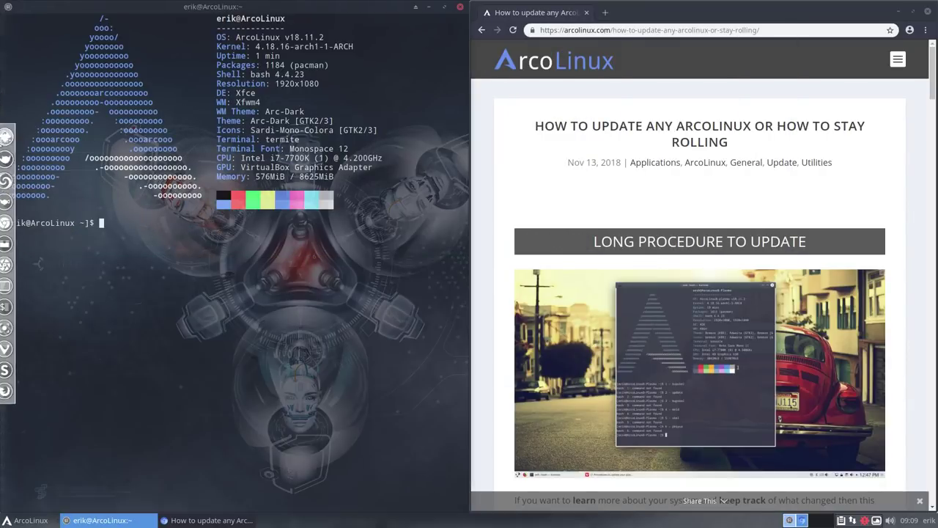
pyautogui.click(660, 196)
pyautogui.scroll(-3, 660, 196)
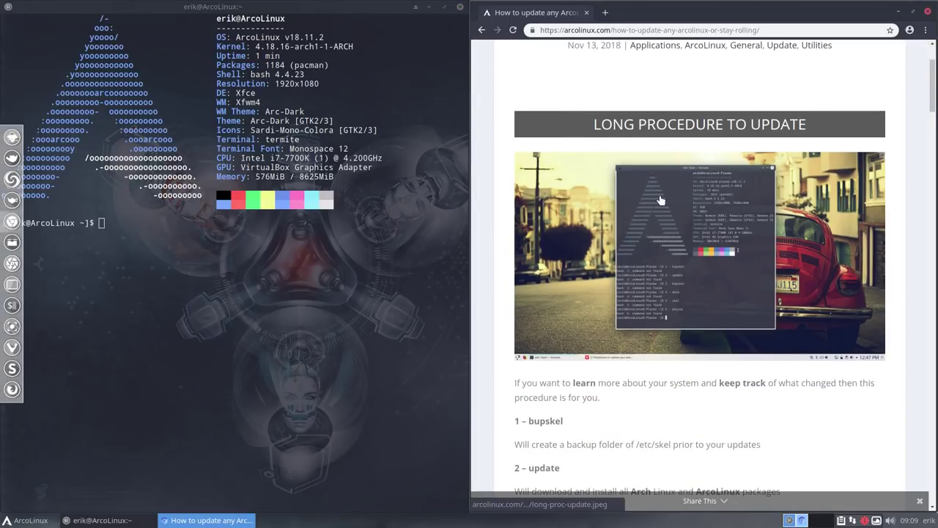
pyautogui.scroll(-2, 622, 378)
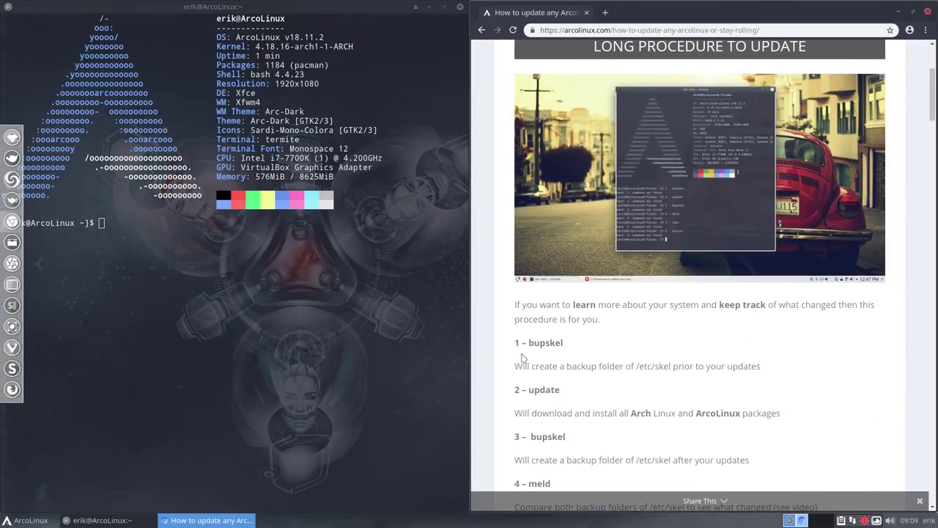
pyautogui.click(130, 277)
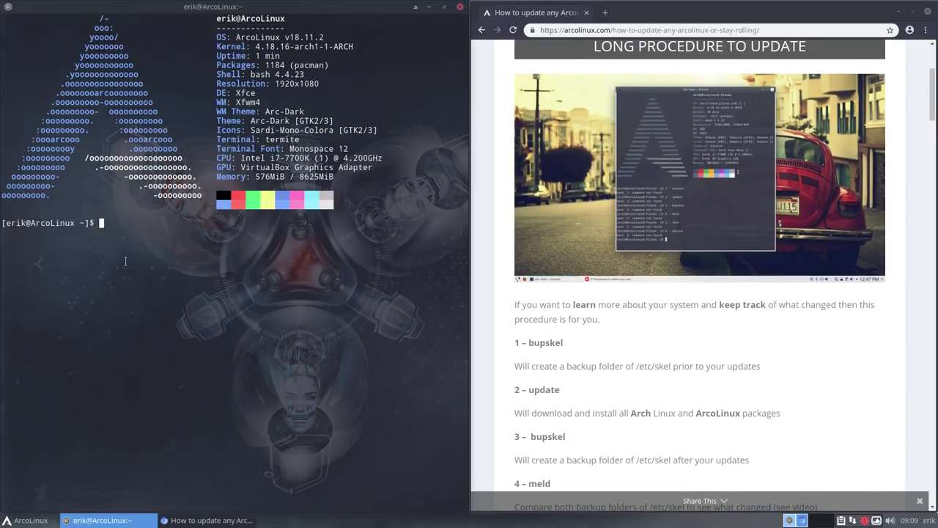
pyautogui.write('bupskel')
# Open Thunar at the home folder with hidden files shown and tile it beneath the terminal
pyautogui.press('super+shift+Return')
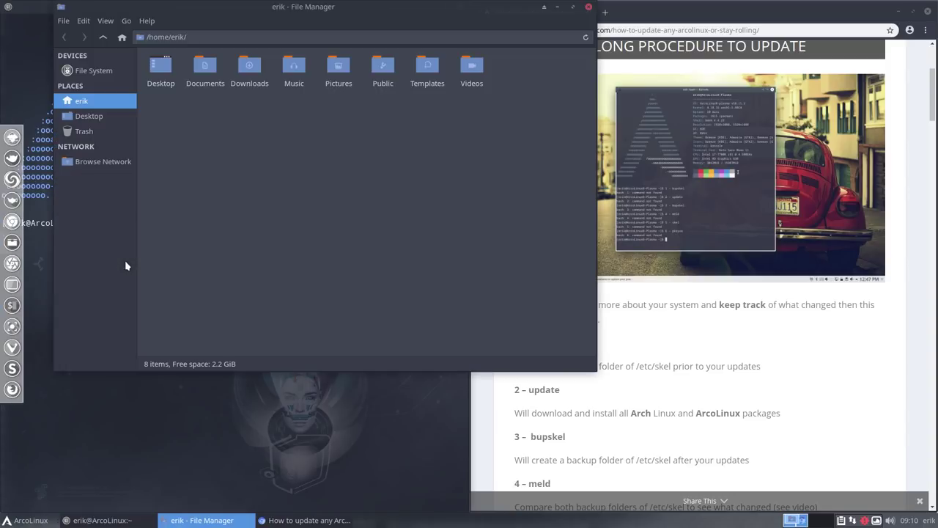
pyautogui.hotkey('ctrl', 'h')
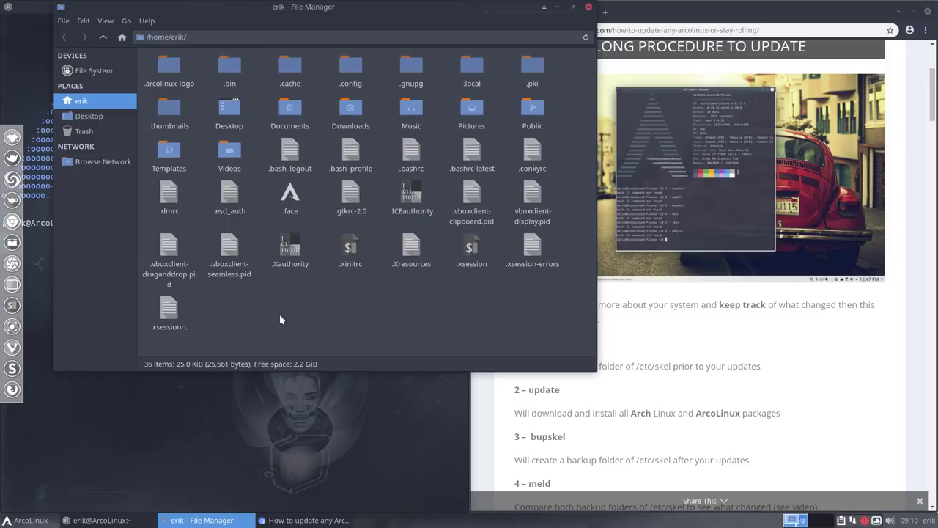
pyautogui.moveTo(395, 148); pyautogui.dragTo(482, 178)
pyautogui.click(422, 301)
pyautogui.moveTo(340, 15); pyautogui.dragTo(350, 119)
pyautogui.click(185, 7)
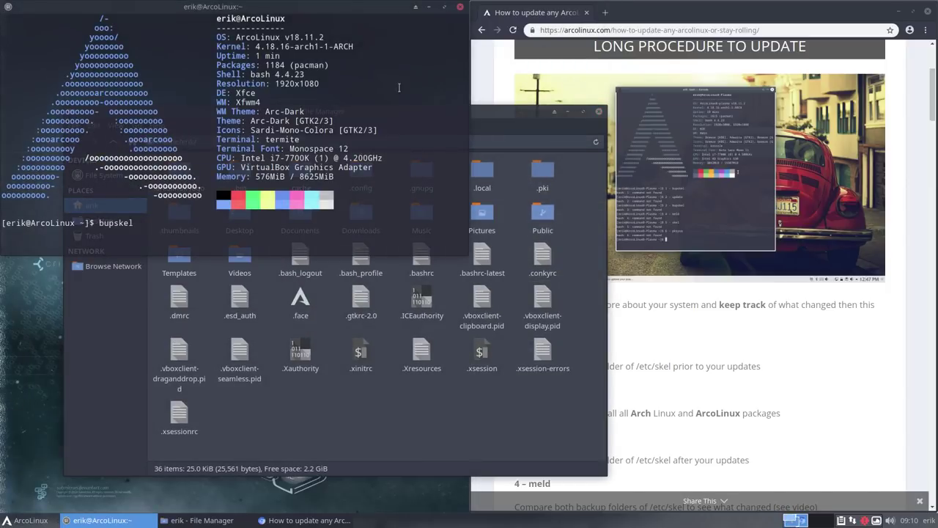
pyautogui.moveTo(488, 106); pyautogui.dragTo(3, 506)
pyautogui.click(167, 231)
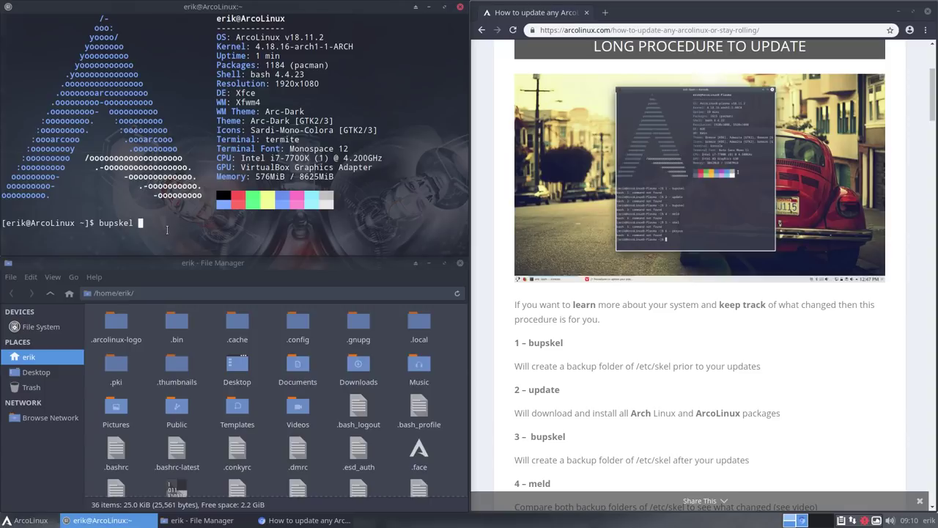
# Run bupskel and inspect the new .skel-backup-2018.11.16-09.10.27 folder in Thunar, then return home
pyautogui.press('Return')
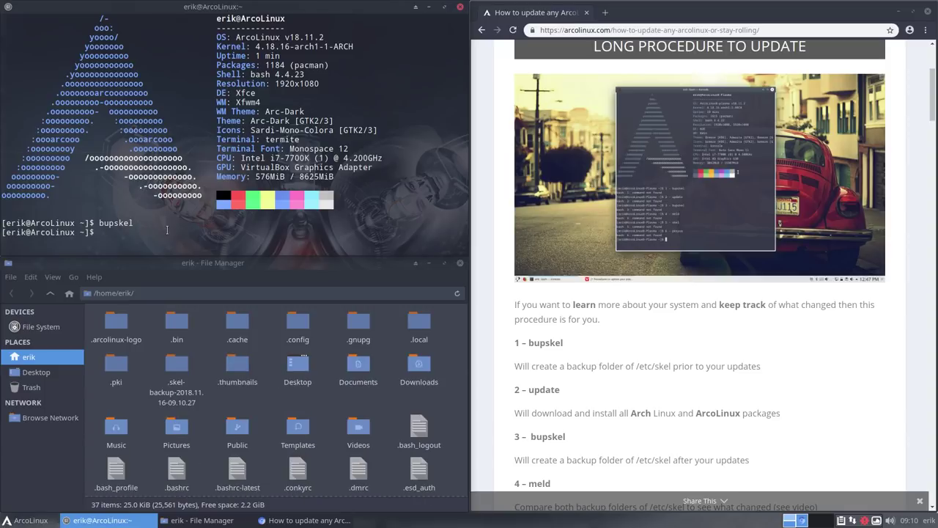
pyautogui.doubleClick(176, 364)
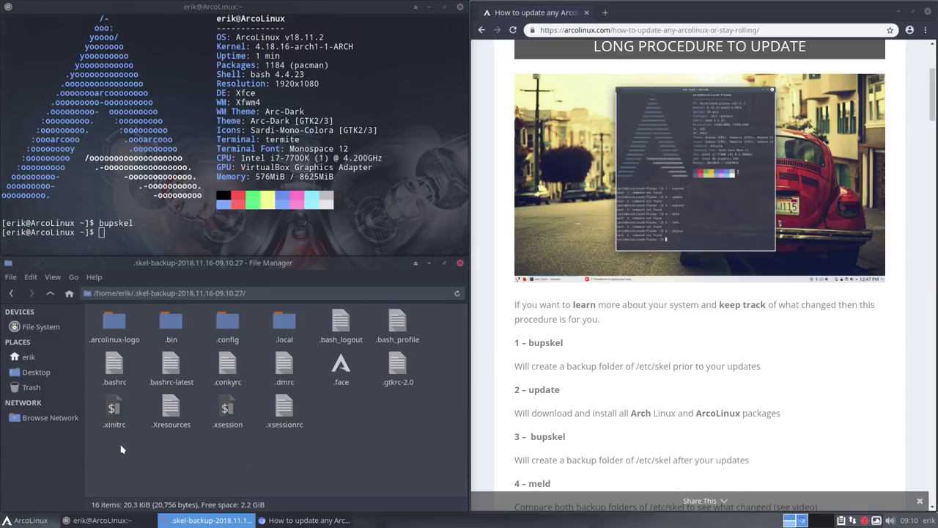
pyautogui.moveTo(98, 448); pyautogui.dragTo(428, 311)
pyautogui.click(181, 293)
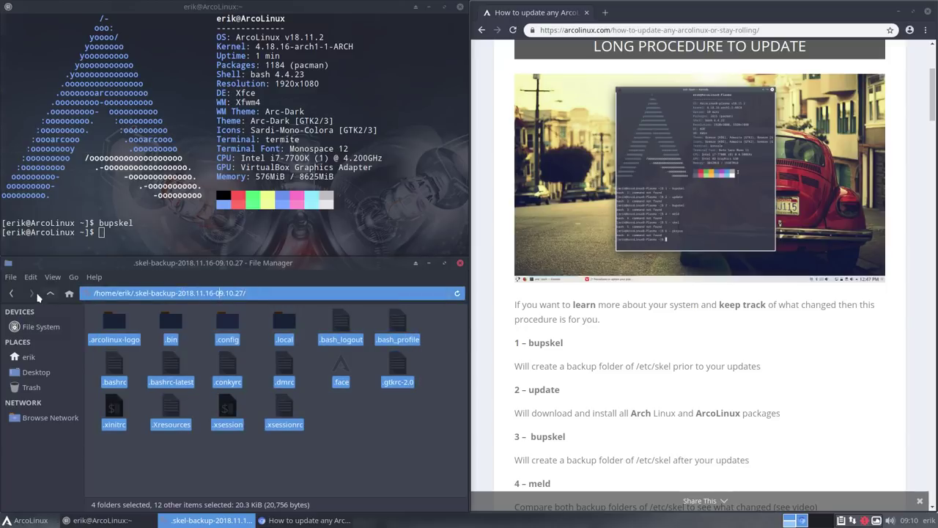
pyautogui.click(13, 294)
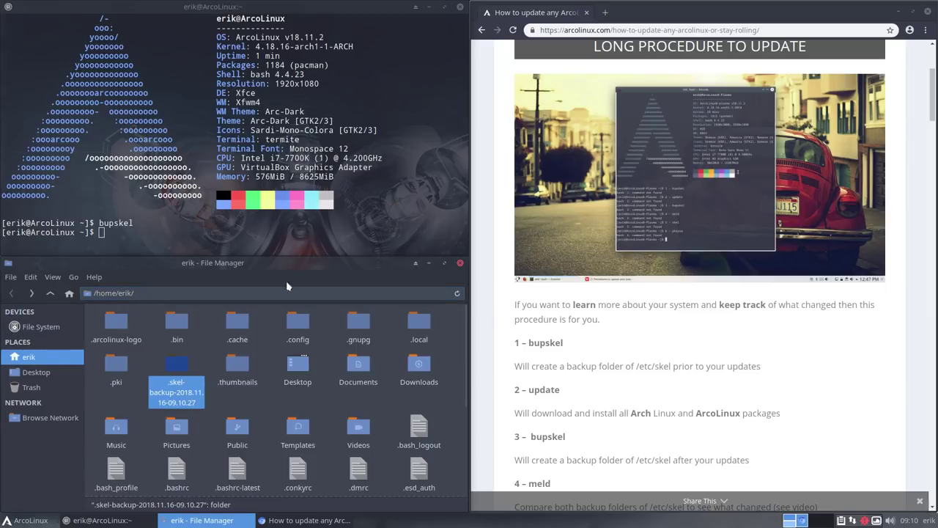
# Start the full system update with the update command in the terminal
pyautogui.click(141, 232)
pyautogui.write('update')
pyautogui.press('Return')
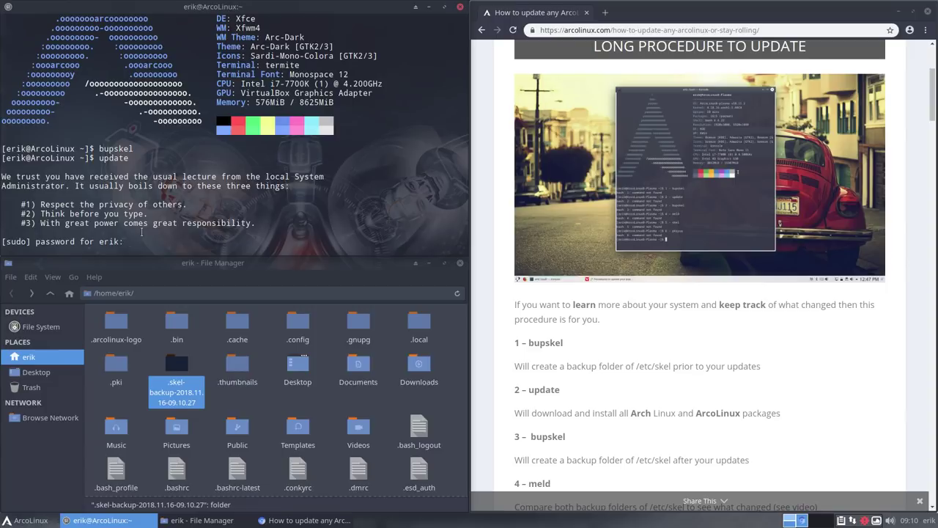
# Submit the sudo password and review the 213-package list and its 362.40 MiB download size
pyautogui.press('Return')
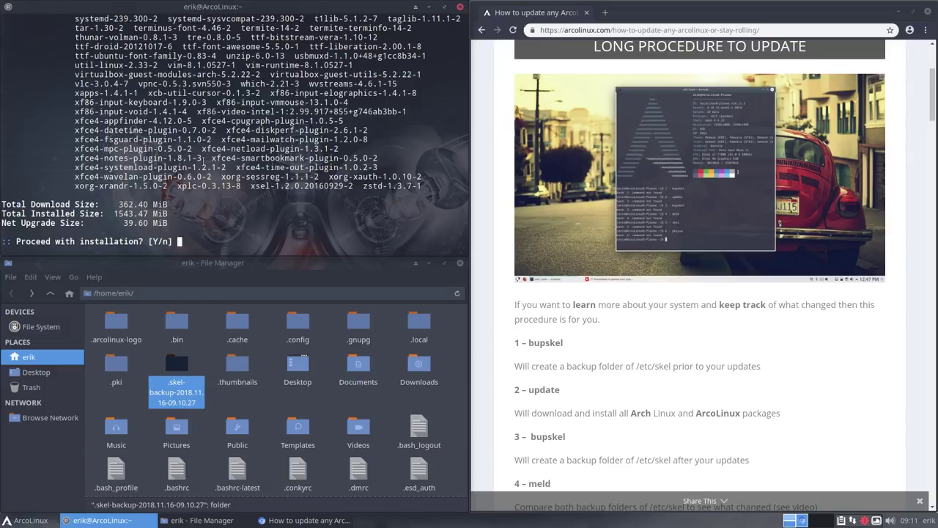
pyautogui.scroll(10, 203, 157)
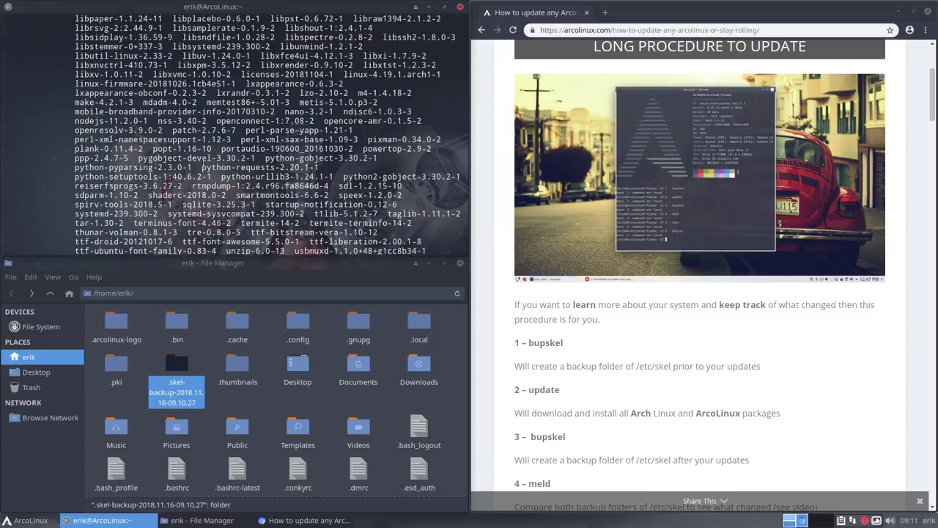
pyautogui.scroll(9, 203, 157)
pyautogui.scroll(-4, 203, 158)
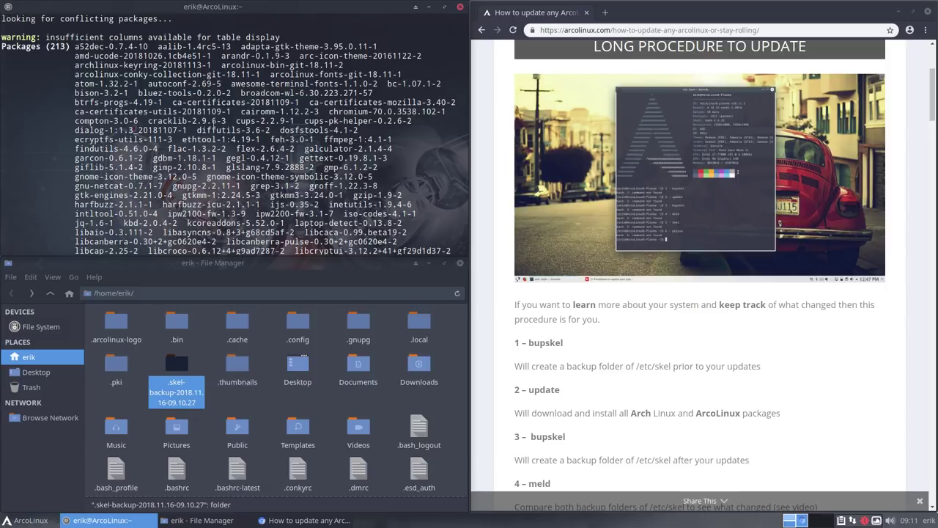
pyautogui.scroll(-15, 213, 121)
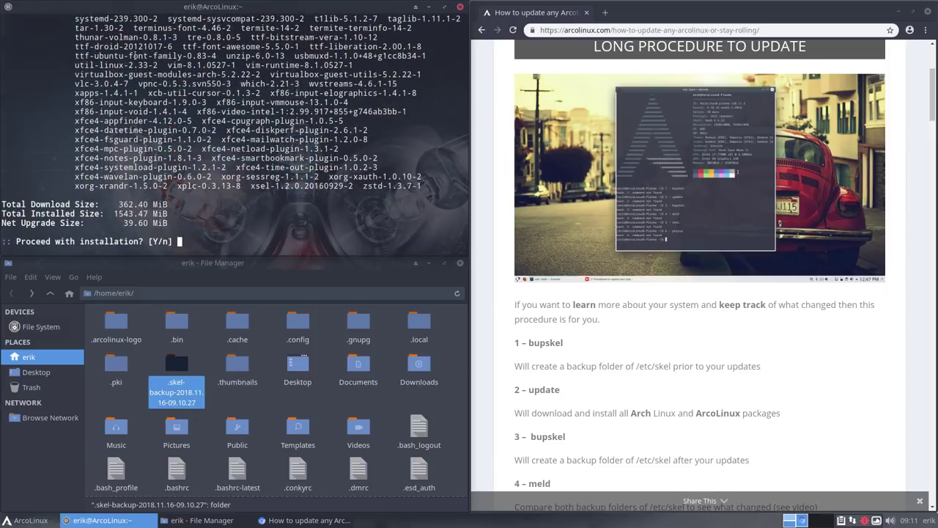
pyautogui.moveTo(115, 207); pyautogui.dragTo(148, 231)
pyautogui.moveTo(15, 223); pyautogui.dragTo(62, 223)
pyautogui.click(126, 222)
pyautogui.moveTo(126, 222); pyautogui.dragTo(135, 224)
pyautogui.click(188, 236)
# Confirm the upgrade with y and check the update step description in the Chrome guide
pyautogui.write('y')
pyautogui.press('Return')
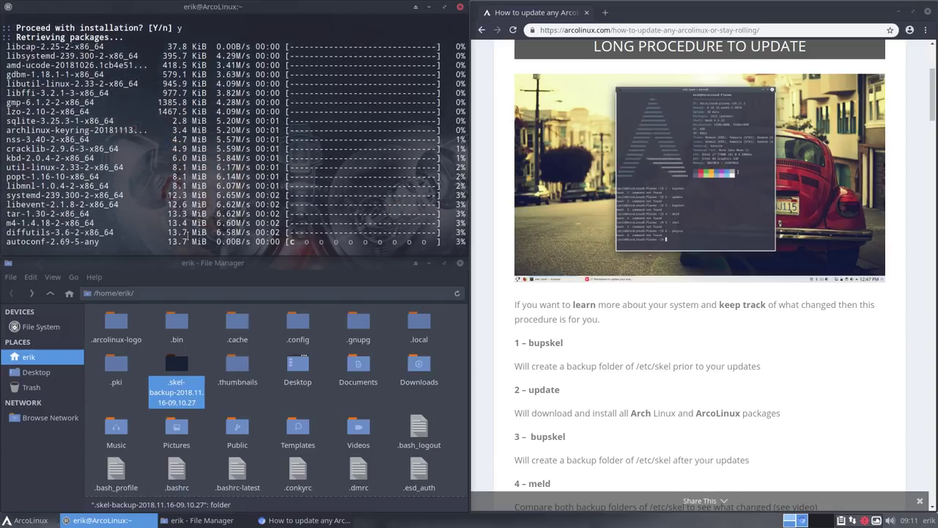
pyautogui.click(558, 378)
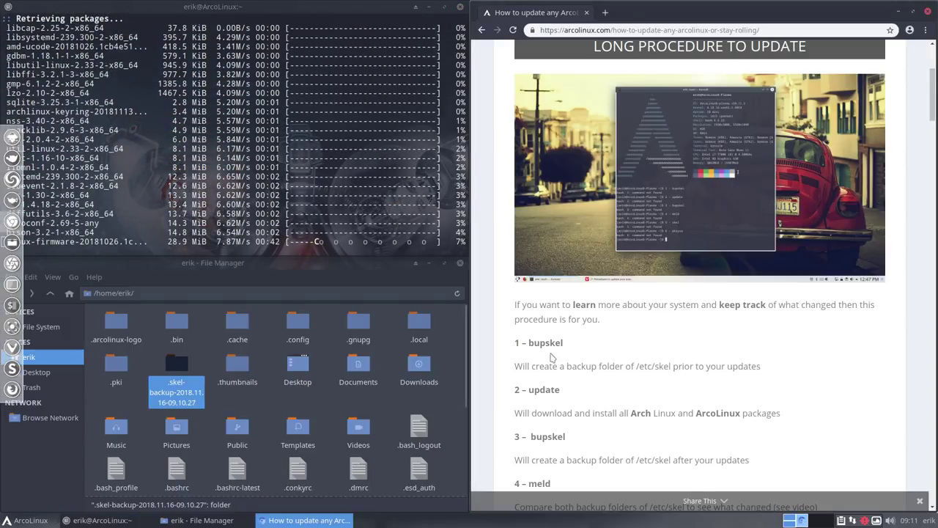
pyautogui.scroll(-4, 552, 356)
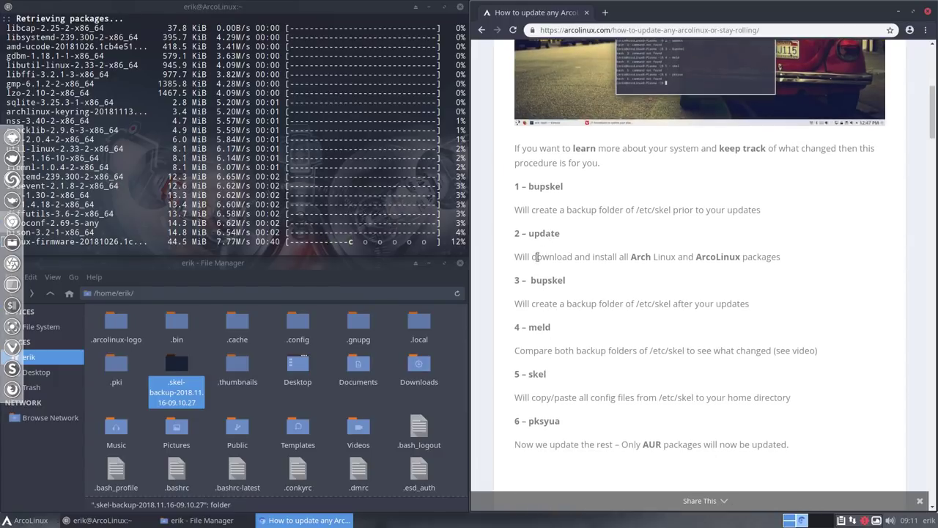
pyautogui.moveTo(537, 257); pyautogui.dragTo(647, 267)
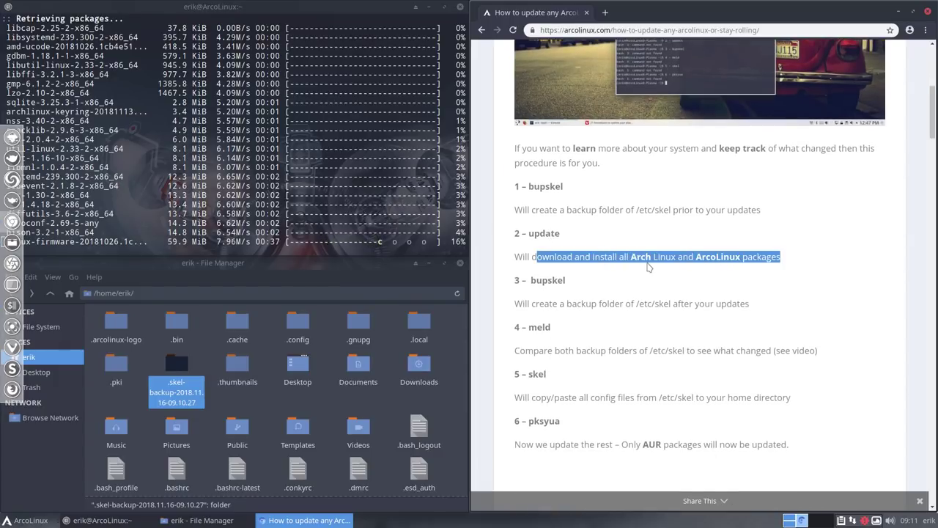
# Scroll back through the terminal output to the arcolinux-conky-collection-git package
pyautogui.click(126, 144)
pyautogui.scroll(8, 126, 144)
pyautogui.scroll(6, 126, 144)
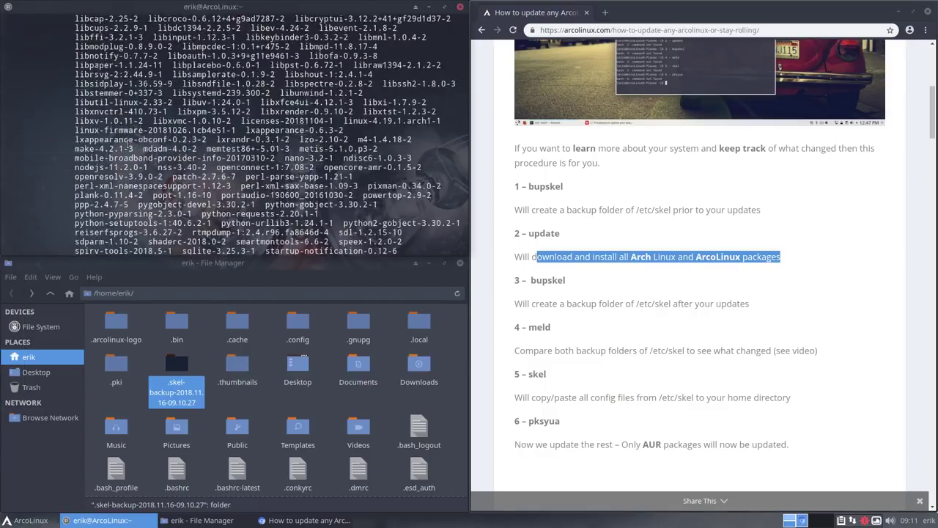
pyautogui.scroll(1, 126, 141)
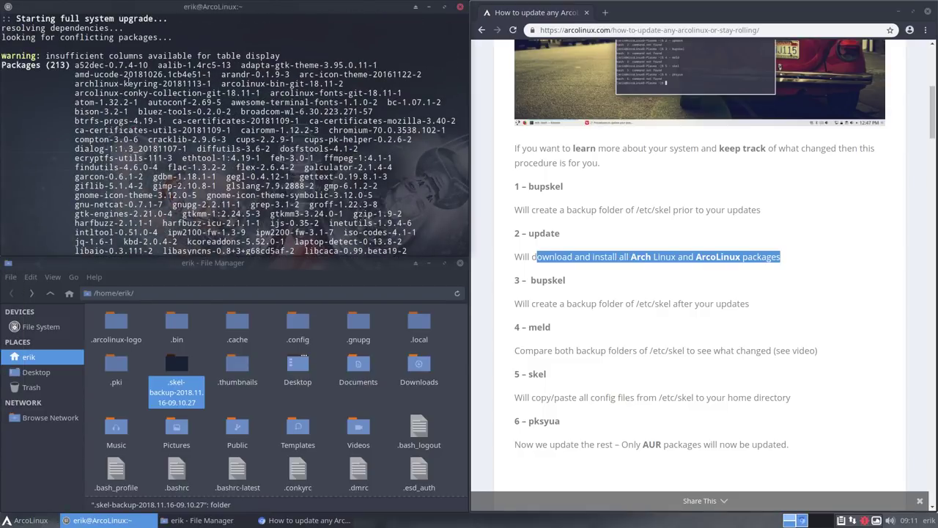
pyautogui.moveTo(77, 93); pyautogui.dragTo(315, 84)
pyautogui.click(173, 100)
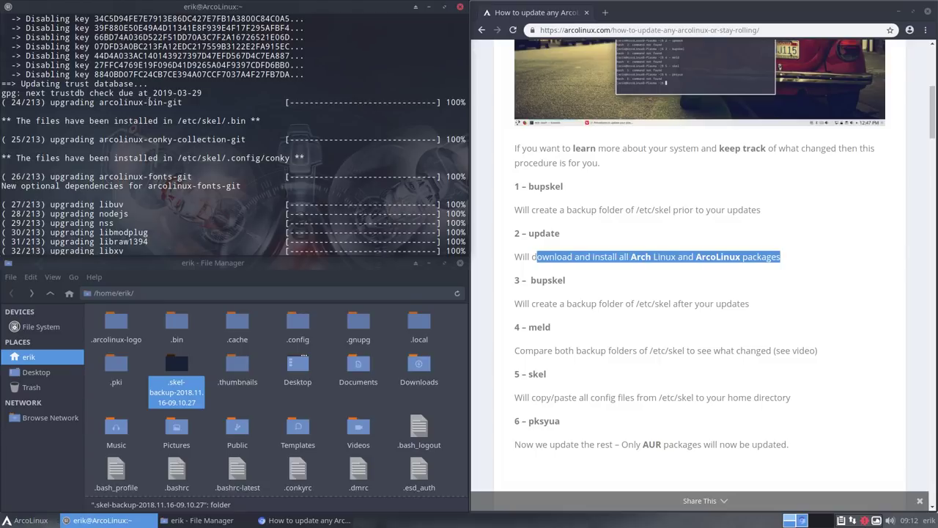
pyautogui.moveTo(177, 121); pyautogui.dragTo(250, 122)
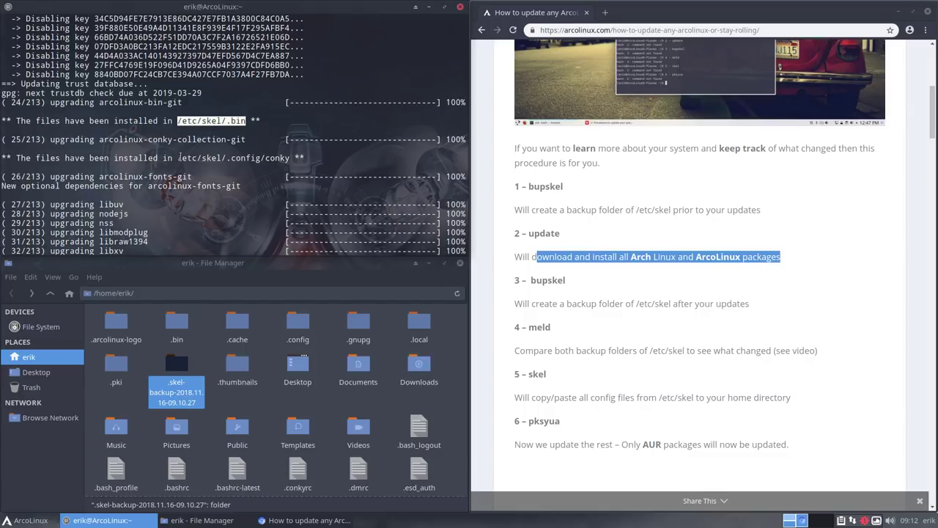
pyautogui.moveTo(177, 158); pyautogui.dragTo(227, 157)
pyautogui.click(267, 151)
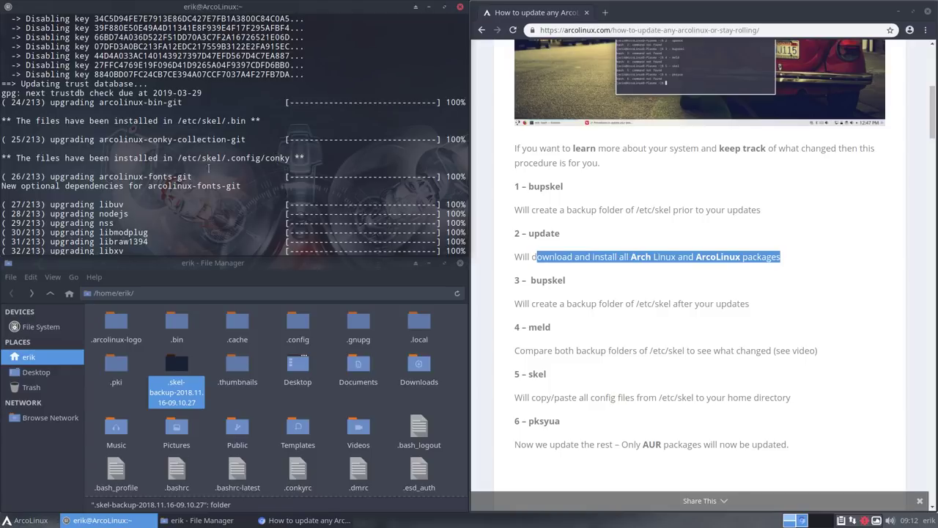
pyautogui.moveTo(154, 185); pyautogui.dragTo(222, 185)
pyautogui.click(133, 177)
pyautogui.moveTo(173, 120); pyautogui.dragTo(232, 122)
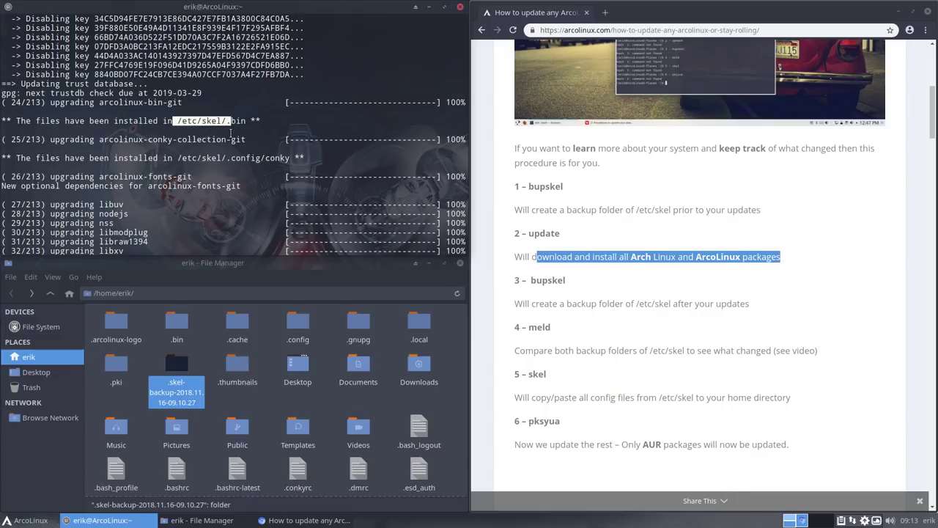
pyautogui.hotkey('ctrl', 'alt', 't')
pyautogui.write('alias')
pyautogui.press('Return')
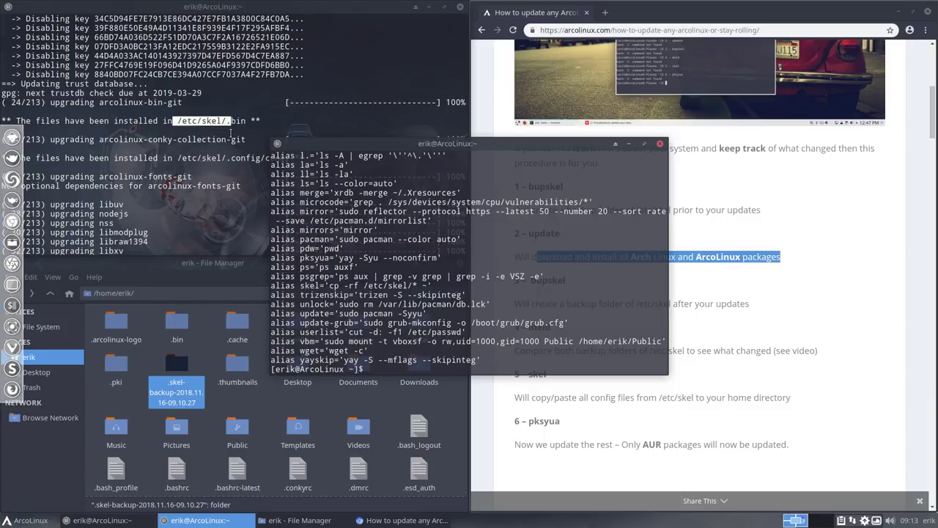
pyautogui.scroll(1, 327, 251)
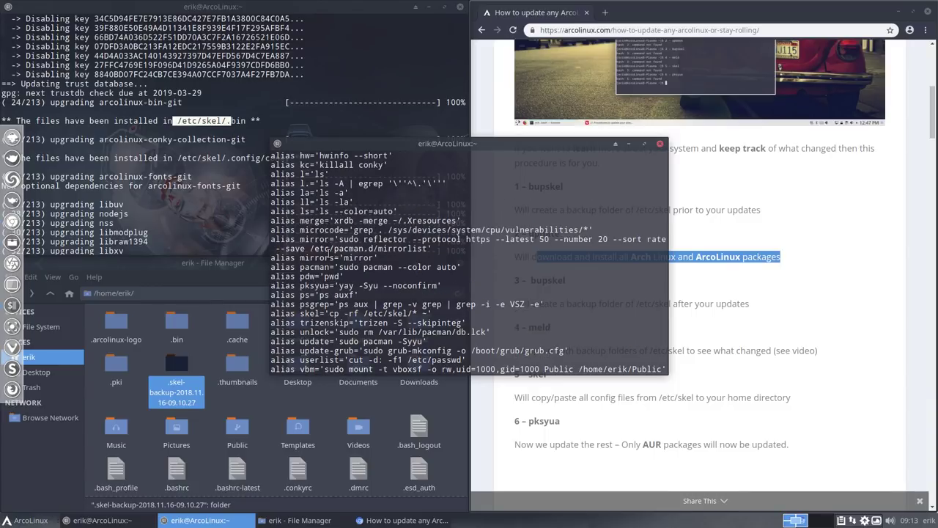
pyautogui.scroll(3, 327, 251)
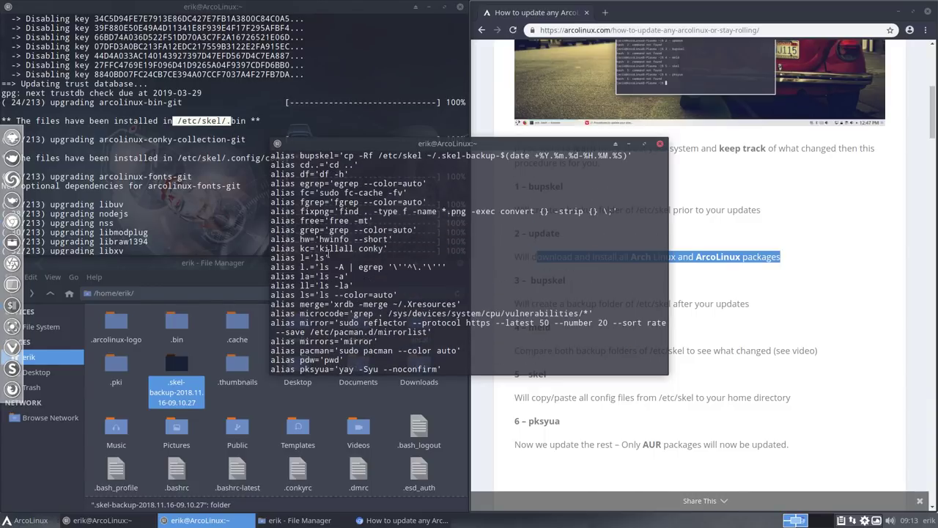
pyautogui.scroll(-3, 327, 251)
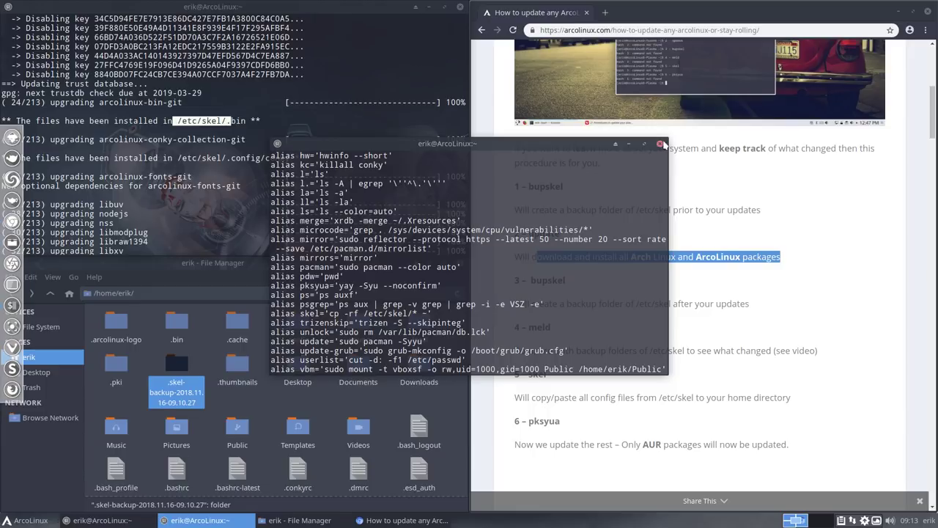
pyautogui.moveTo(329, 312); pyautogui.dragTo(418, 313)
pyautogui.click(307, 308)
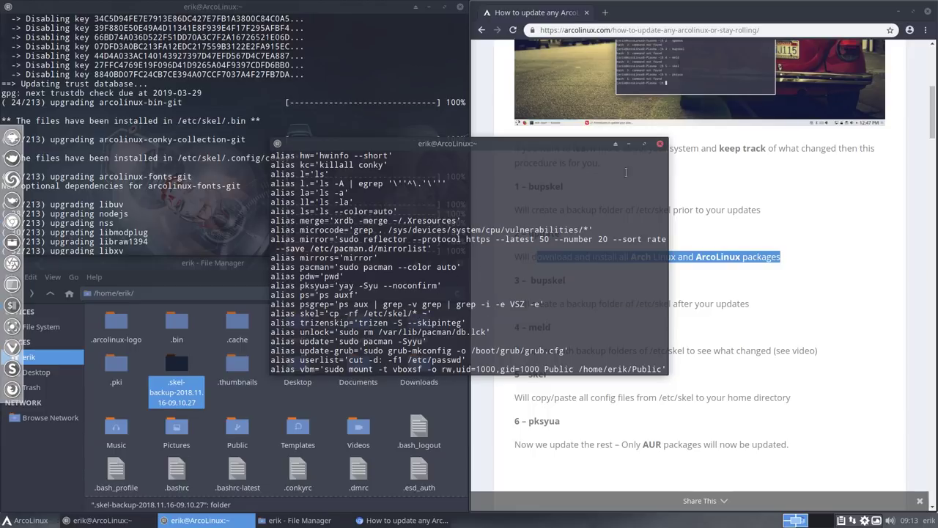
pyautogui.click(660, 144)
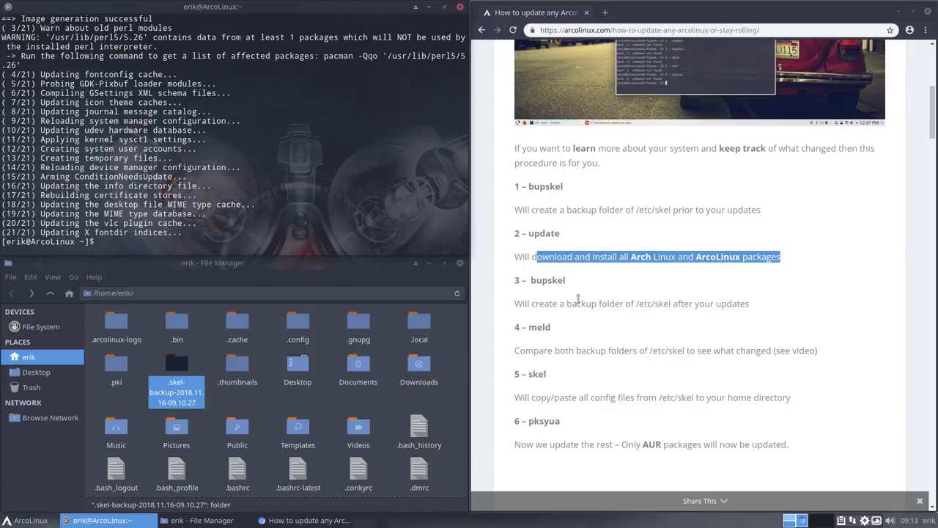
# Run bupskel again in the terminal to create a post-update skel backup
pyautogui.click(544, 199)
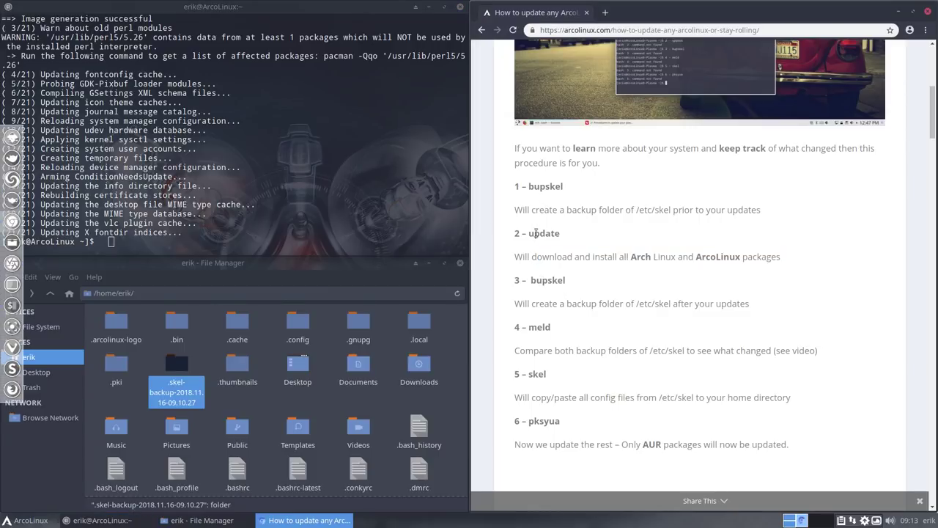
pyautogui.click(323, 250)
pyautogui.write('update')
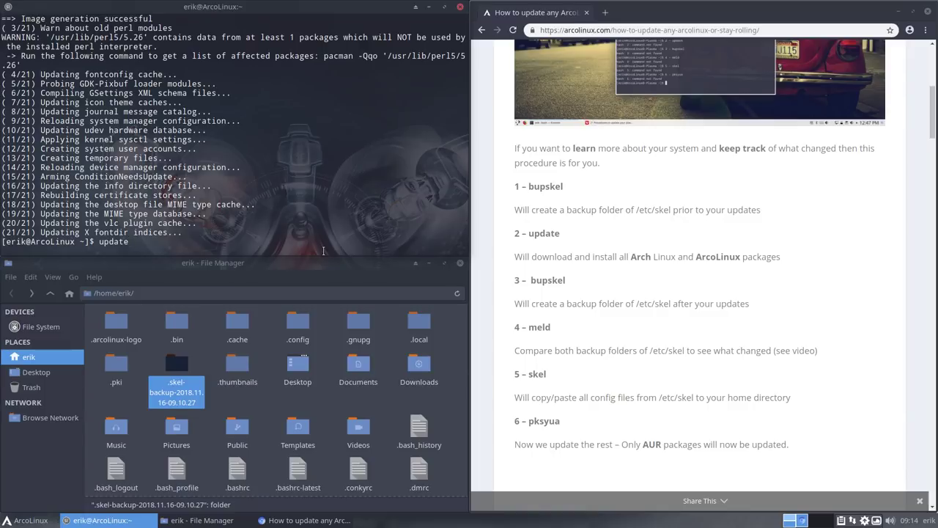
pyautogui.press('BackSpace')
pyautogui.press('BackSpace')
pyautogui.press('BackSpace')
pyautogui.press('BackSpace')
pyautogui.press('BackSpace')
pyautogui.press('BackSpace')
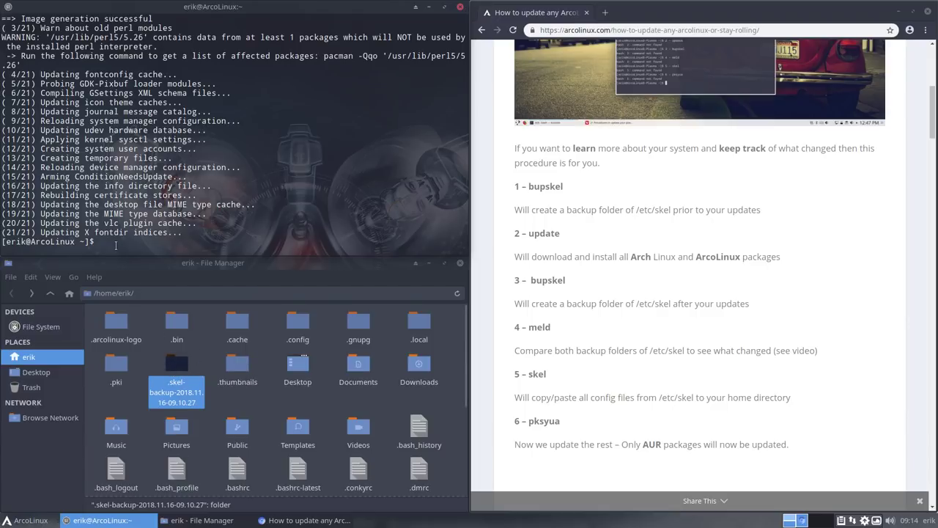
pyautogui.write('bupskel')
pyautogui.press('Return')
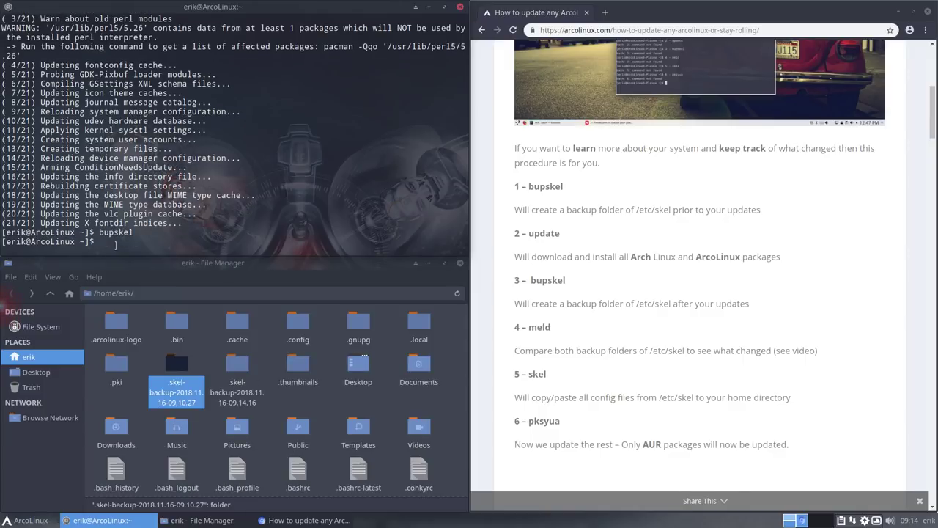
# Select both .skel-backup folders, 09.10.27 and 09.14.16, in Thunar
pyautogui.click(170, 348)
pyautogui.click(173, 370)
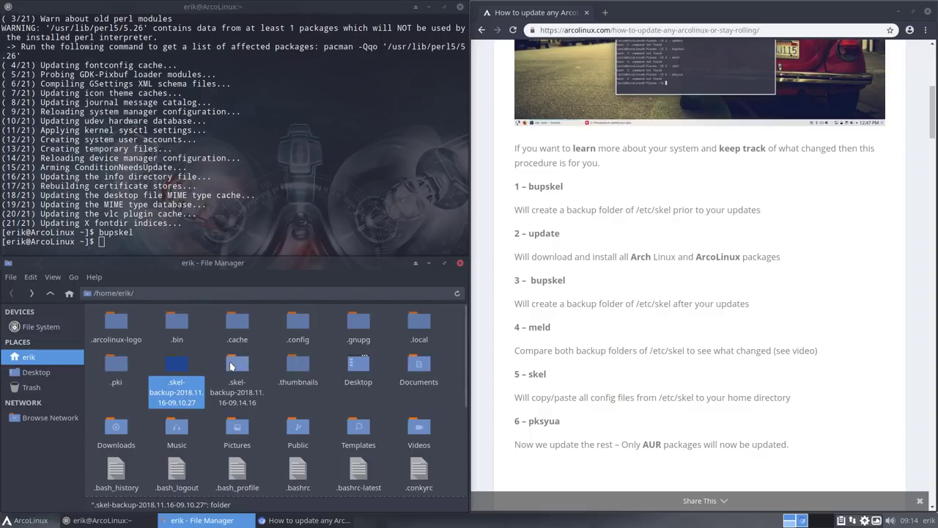
pyautogui.click(220, 375)
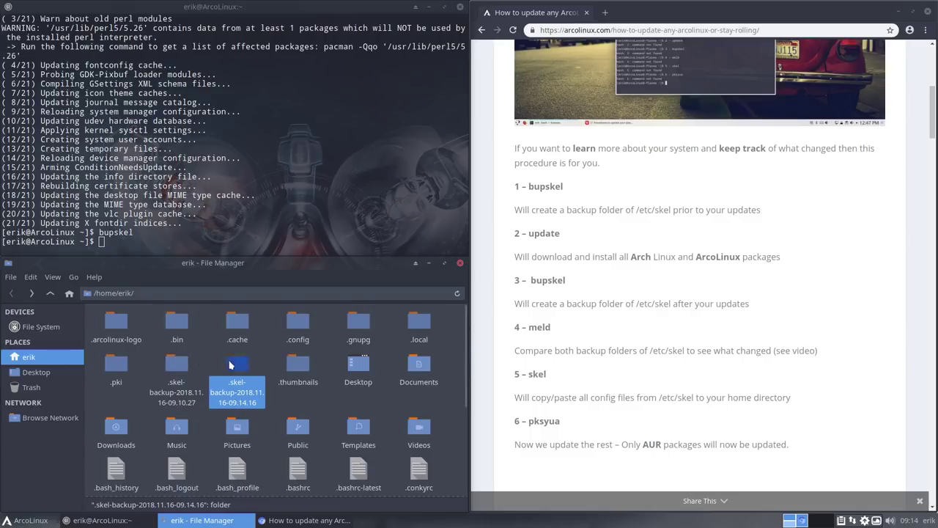
pyautogui.click(176, 366)
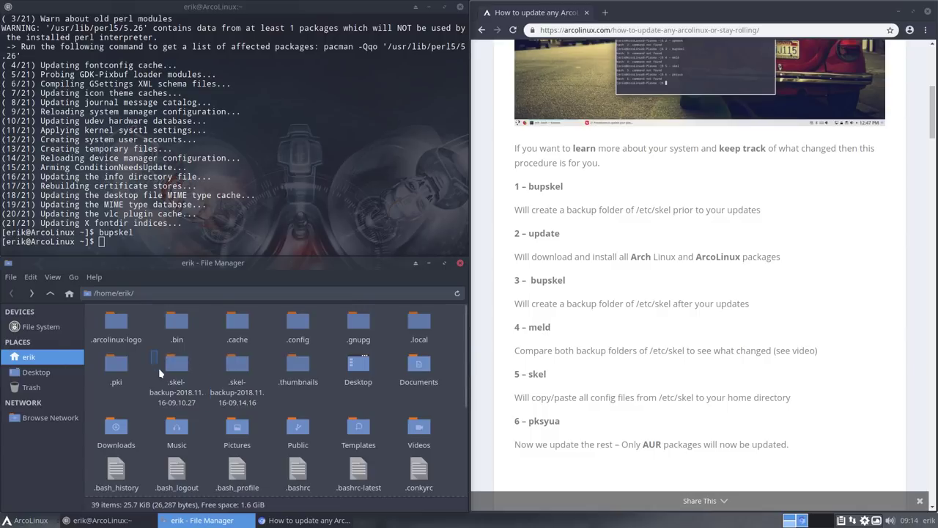
pyautogui.keyDown('ctrl'); pyautogui.click(216, 399); pyautogui.keyUp('ctrl')
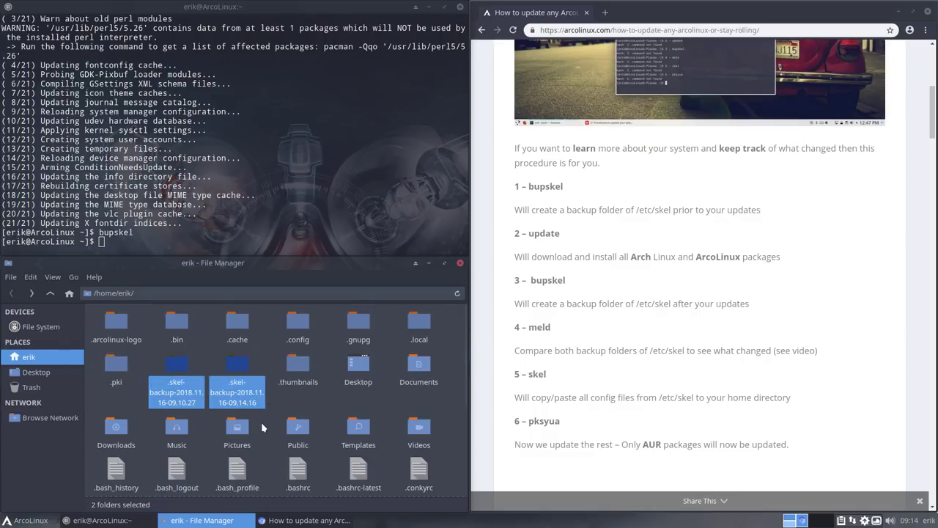
# Compare the two .skel-backup folders side by side in a maximized Meld window
pyautogui.rightClick(236, 371)
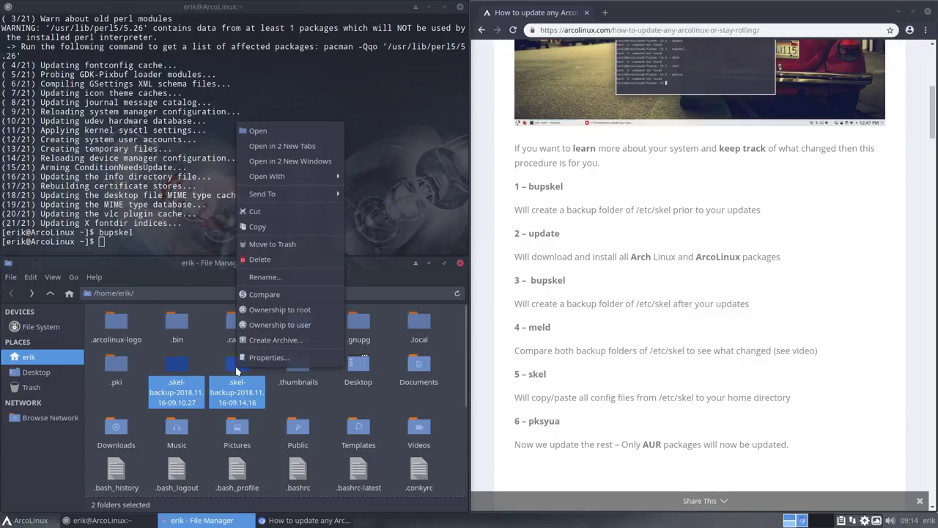
pyautogui.click(264, 293)
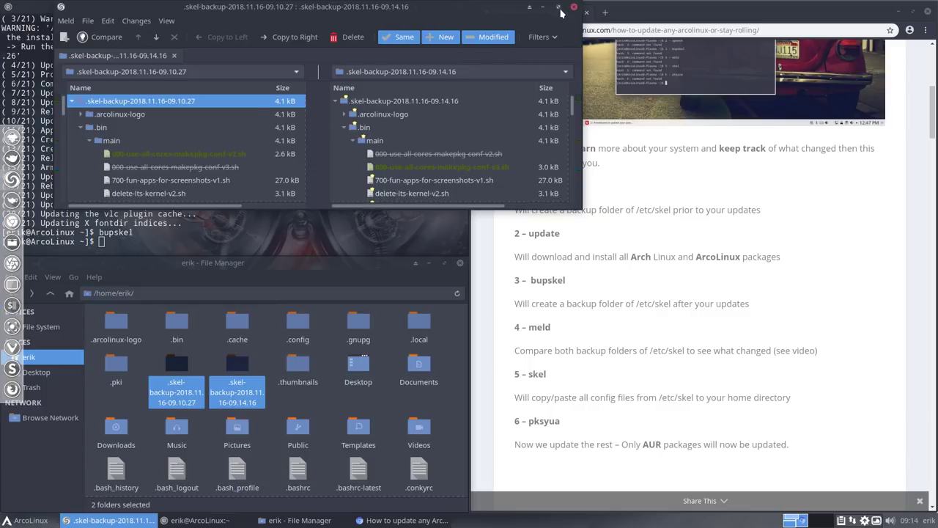
pyautogui.click(559, 8)
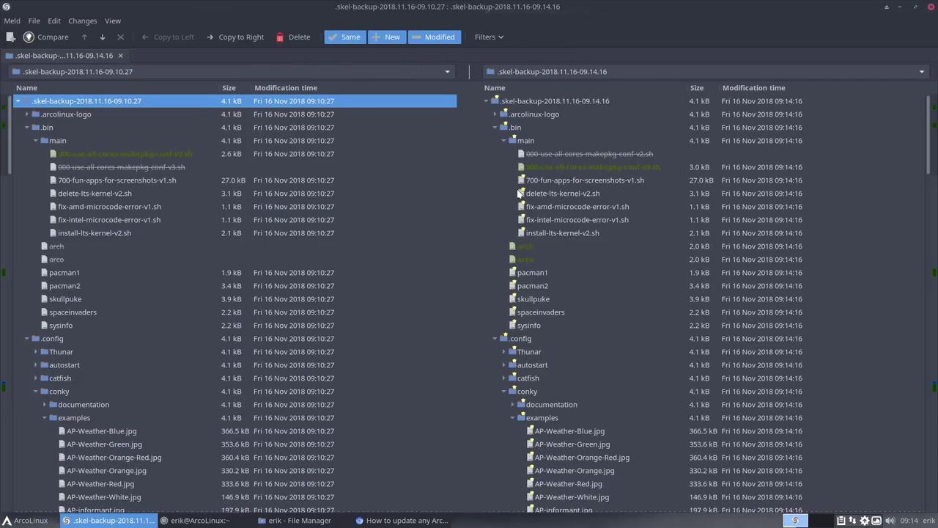
# Hide identical files and select the v2 and v3 makepkg-conf scripts in each backup
pyautogui.click(345, 37)
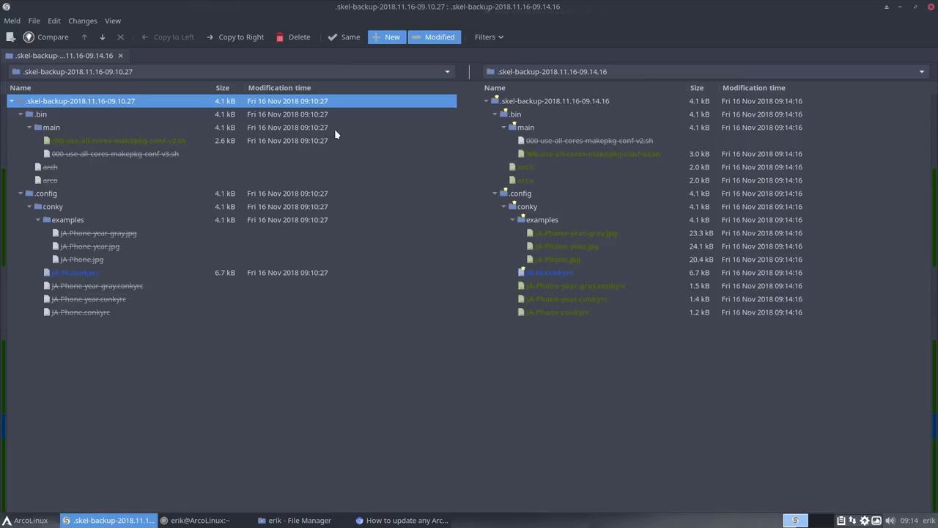
pyautogui.click(121, 145)
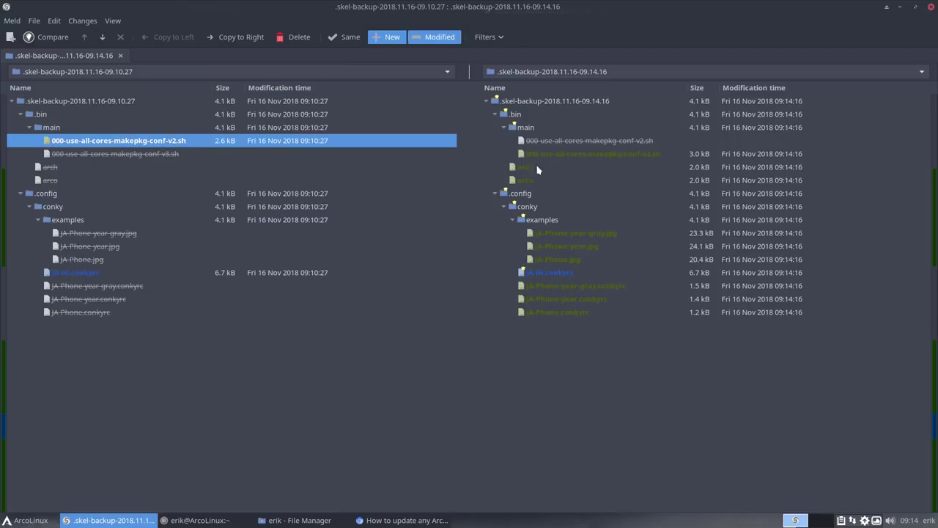
pyautogui.click(580, 156)
pyautogui.doubleClick(580, 155)
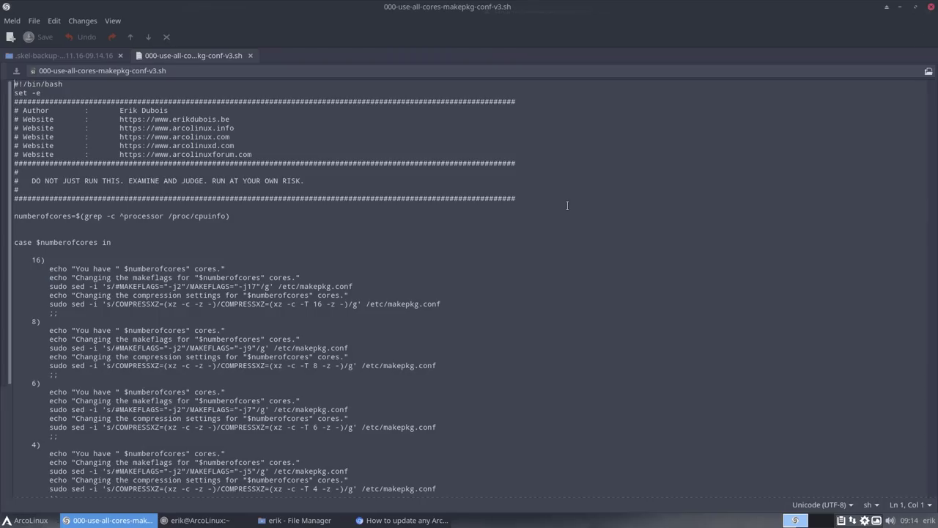
pyautogui.moveTo(30, 261); pyautogui.dragTo(46, 261)
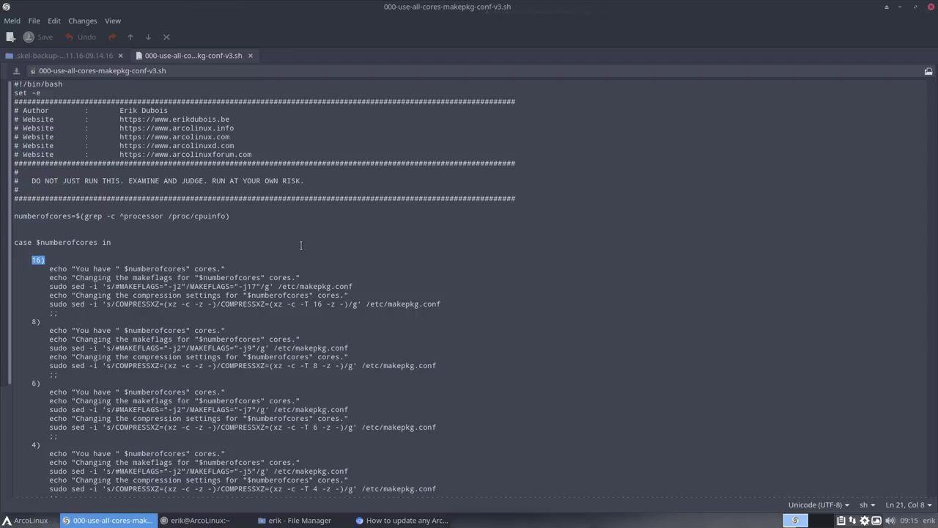
pyautogui.click(250, 55)
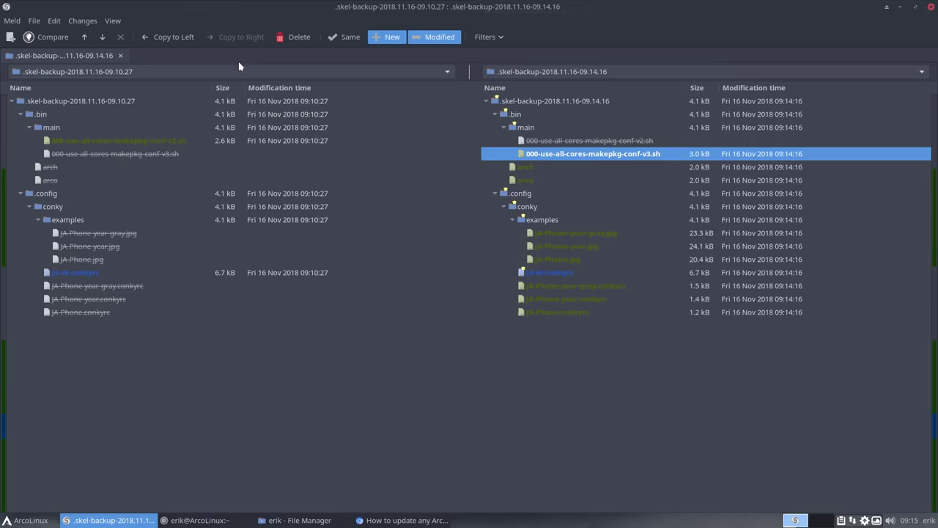
# View the new arch script, then run arch in a terminal, which reports command not found
pyautogui.click(526, 171)
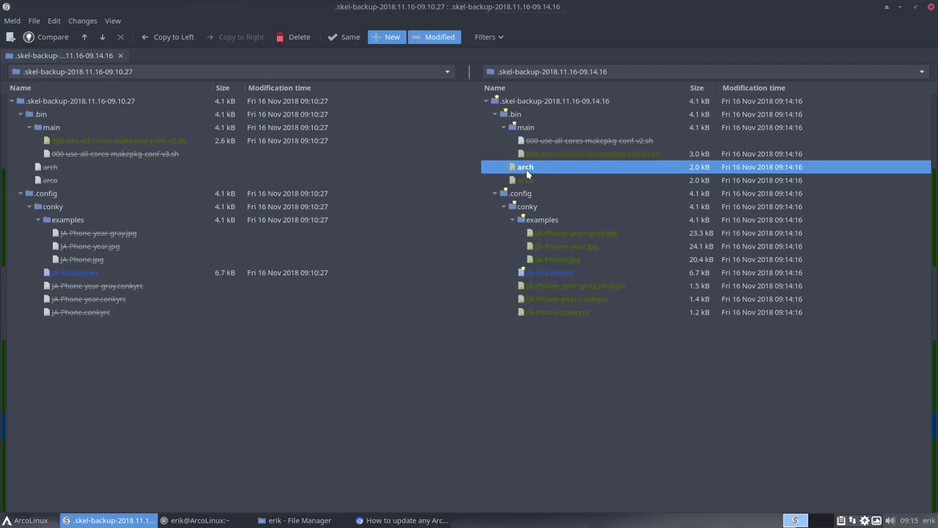
pyautogui.doubleClick(529, 172)
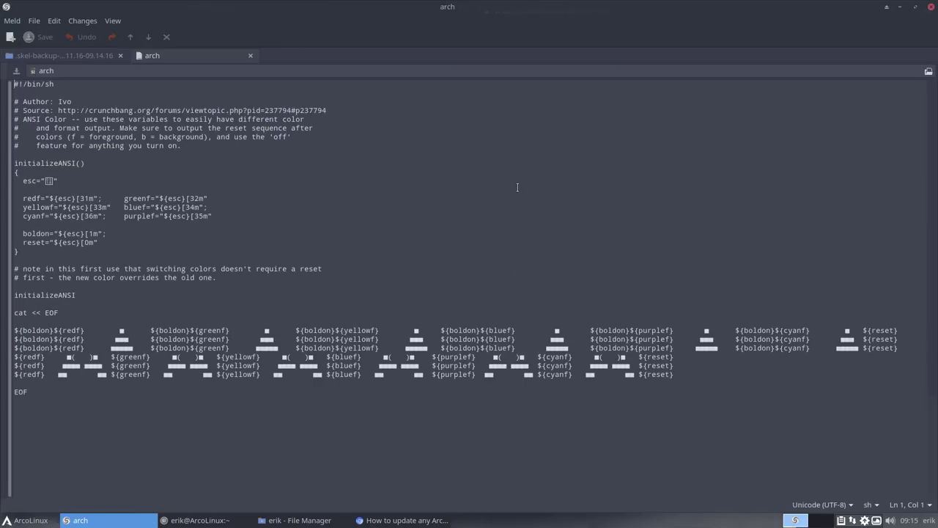
pyautogui.hotkey('ctrl', 'alt', 't')
pyautogui.write('arch')
pyautogui.press('Return')
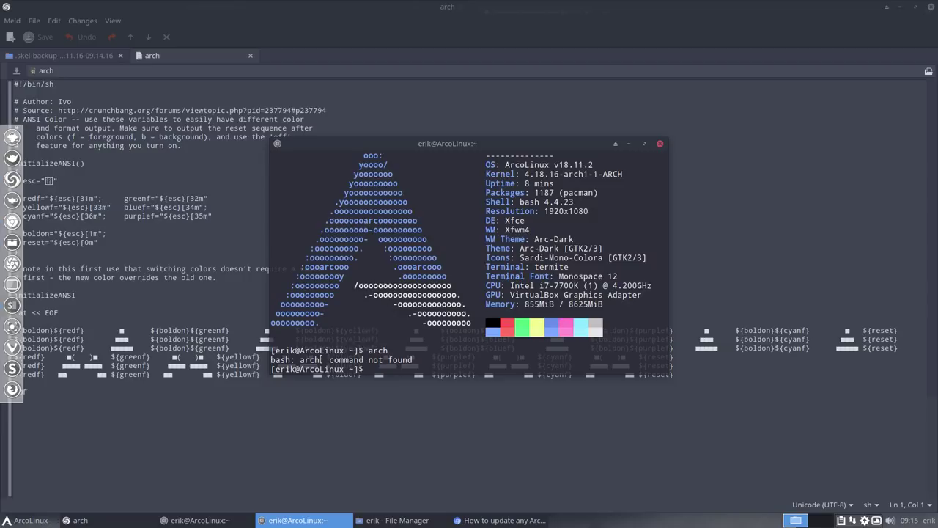
pyautogui.moveTo(320, 359); pyautogui.dragTo(441, 359)
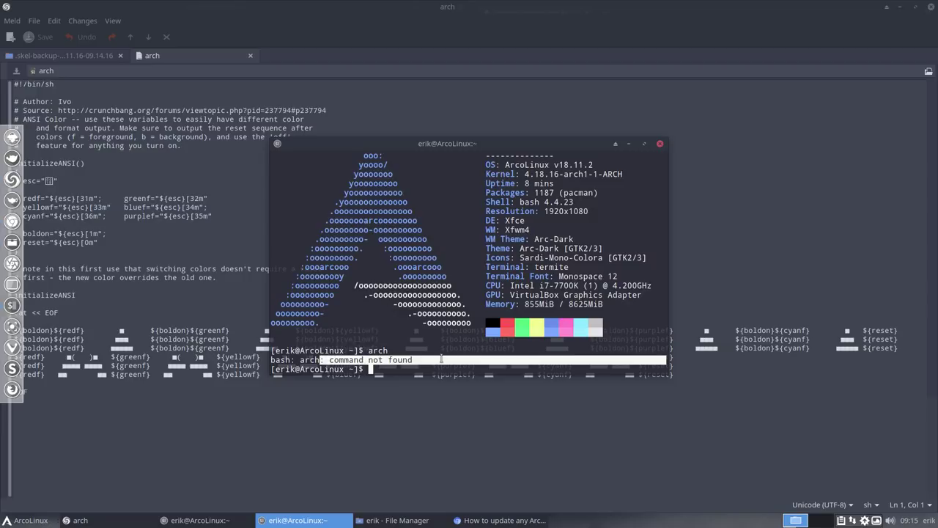
pyautogui.click(660, 143)
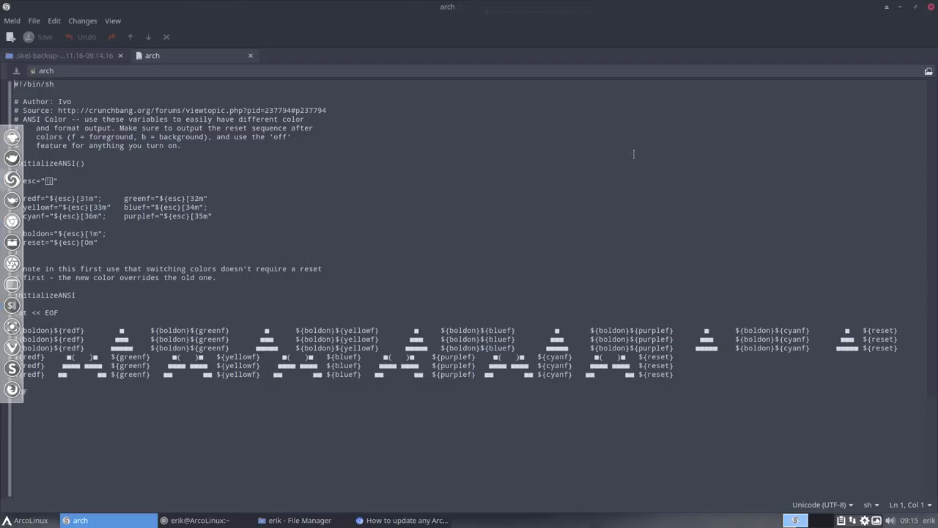
pyautogui.click(251, 56)
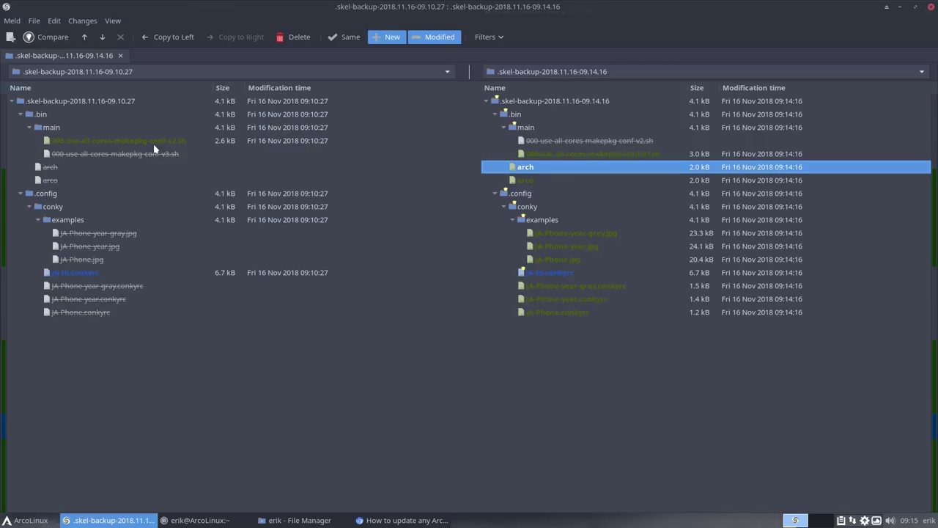
# Restore Meld to full screen and open the new arco script from the newer backup
pyautogui.moveTo(709, 7); pyautogui.dragTo(307, 295)
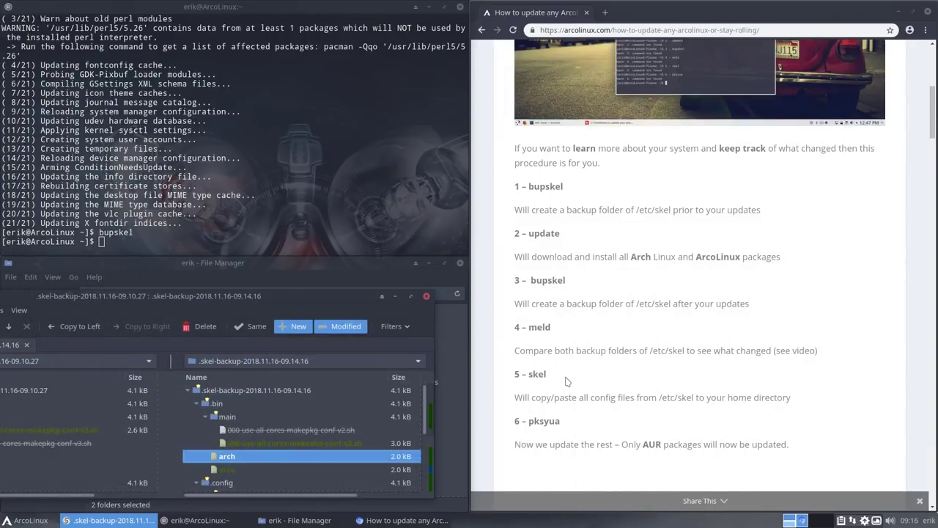
pyautogui.doubleClick(248, 299)
pyautogui.doubleClick(525, 180)
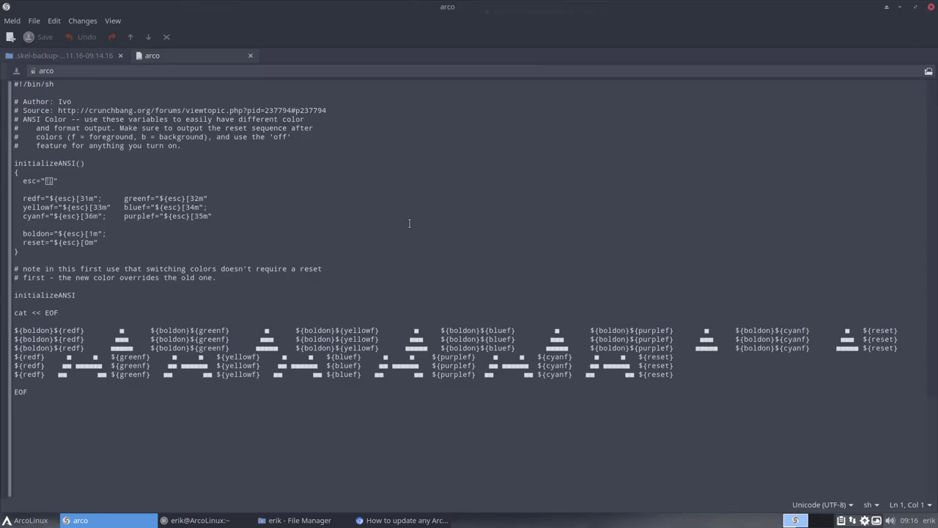
# Close Meld and reload the recent .skel-backup folder comparison via File > Open Recent
pyautogui.click(932, 6)
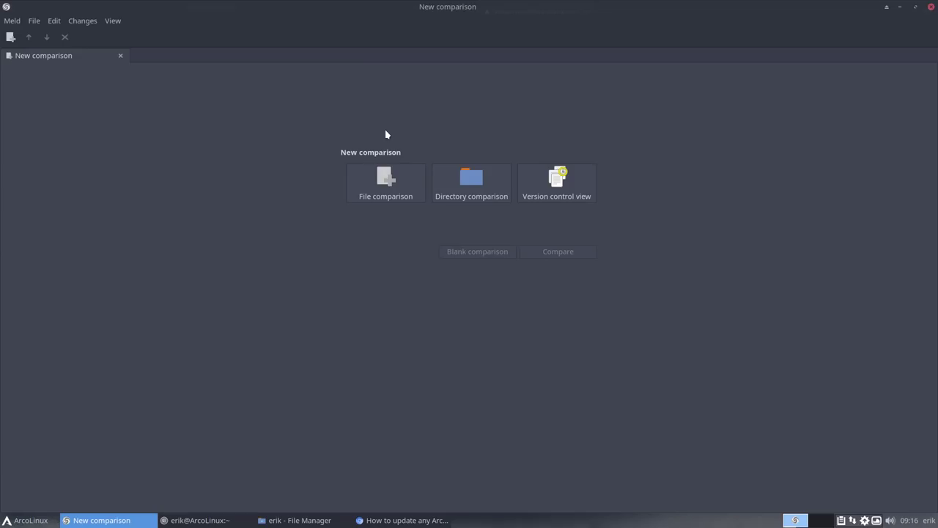
pyautogui.click(35, 21)
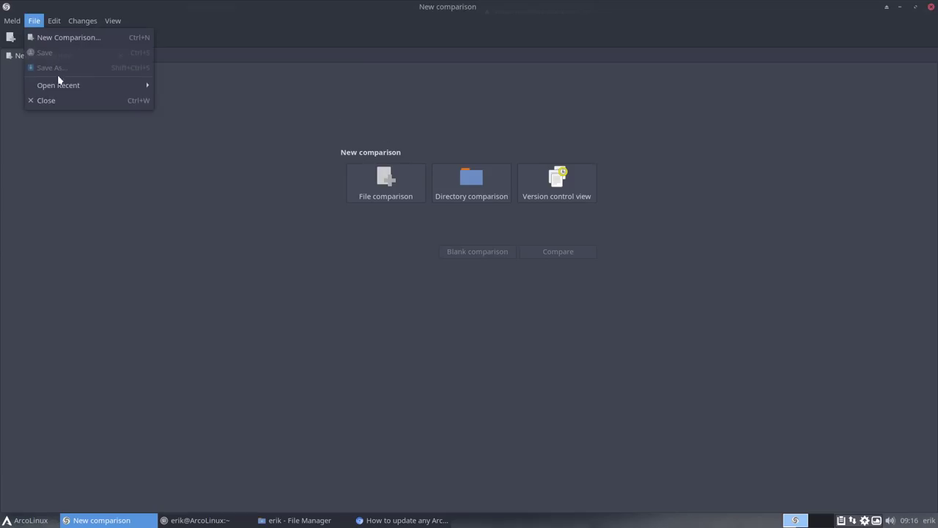
pyautogui.moveTo(75, 86)
pyautogui.click(210, 88)
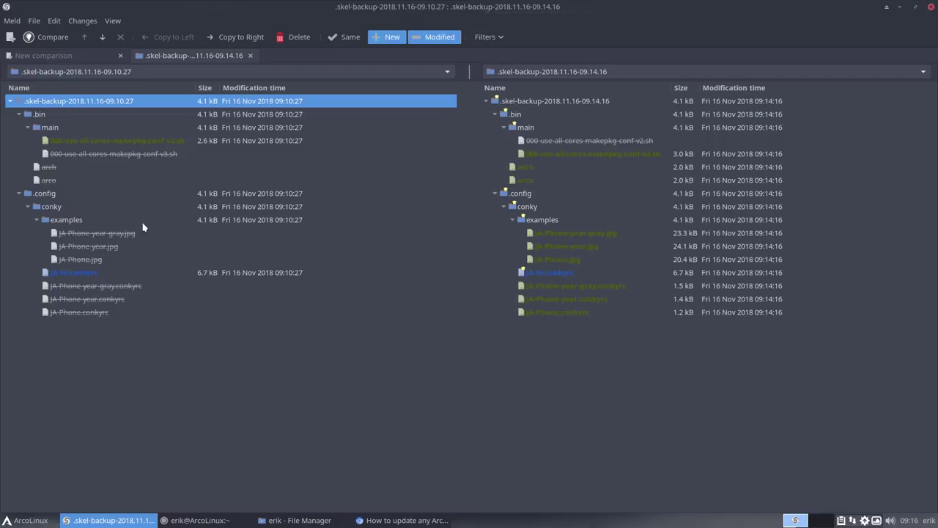
# Browse the conky files, briefly viewing the JA-Hi.conkyrc comparison and selecting the JA-Phone images
pyautogui.click(86, 234)
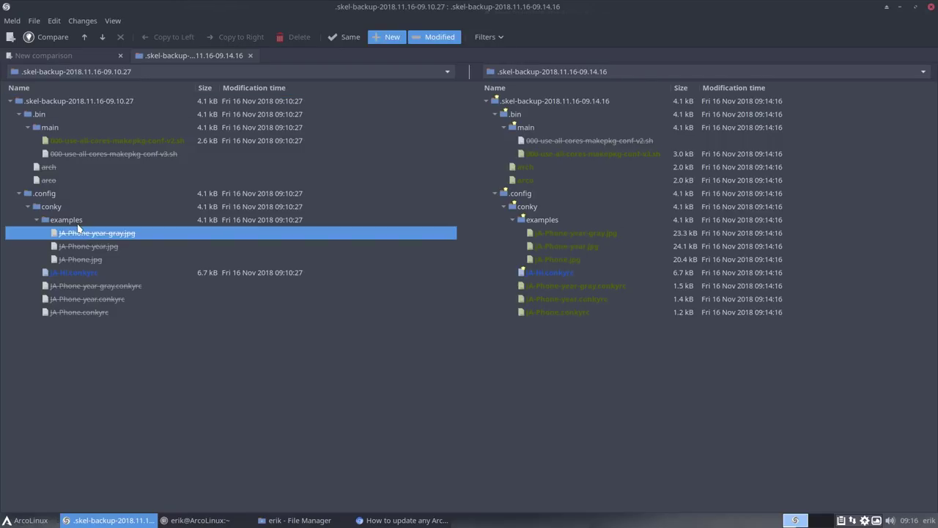
pyautogui.doubleClick(91, 272)
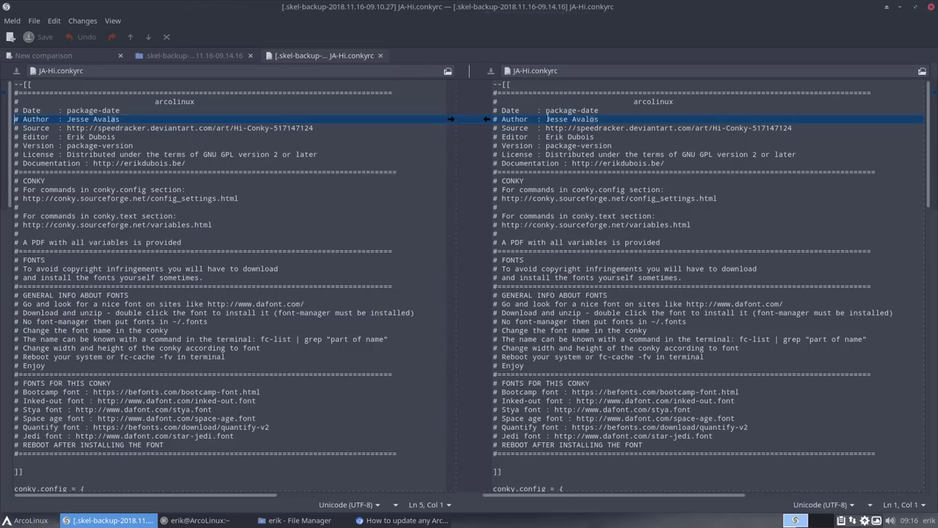
pyautogui.click(380, 55)
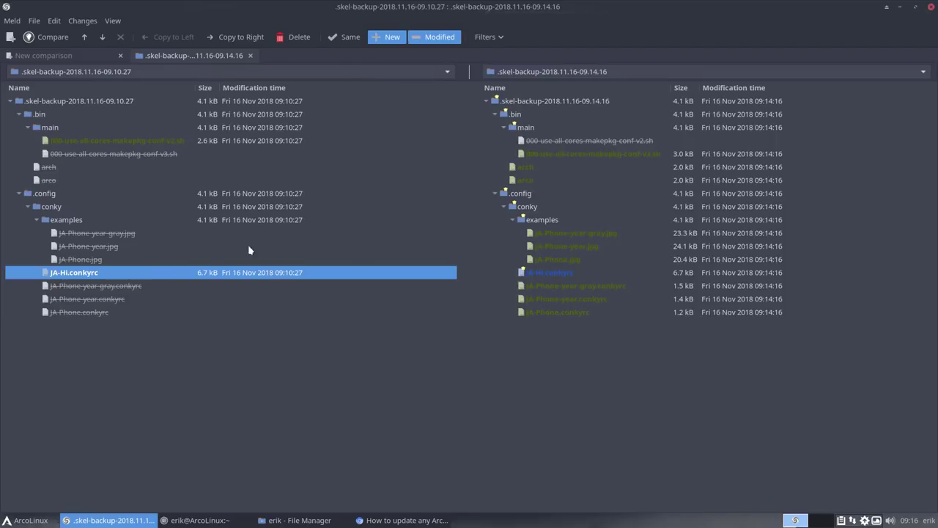
pyautogui.click(121, 236)
pyautogui.click(140, 250)
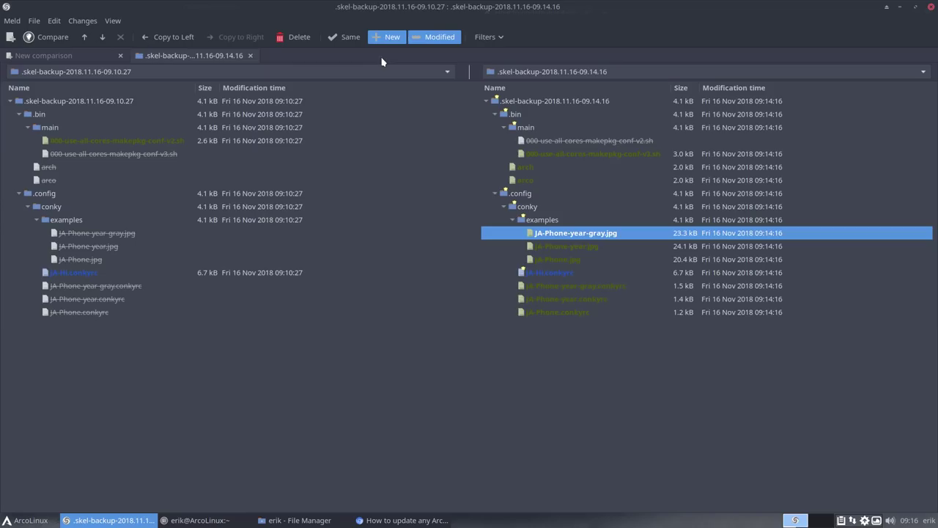
pyautogui.click(591, 247)
pyautogui.click(569, 263)
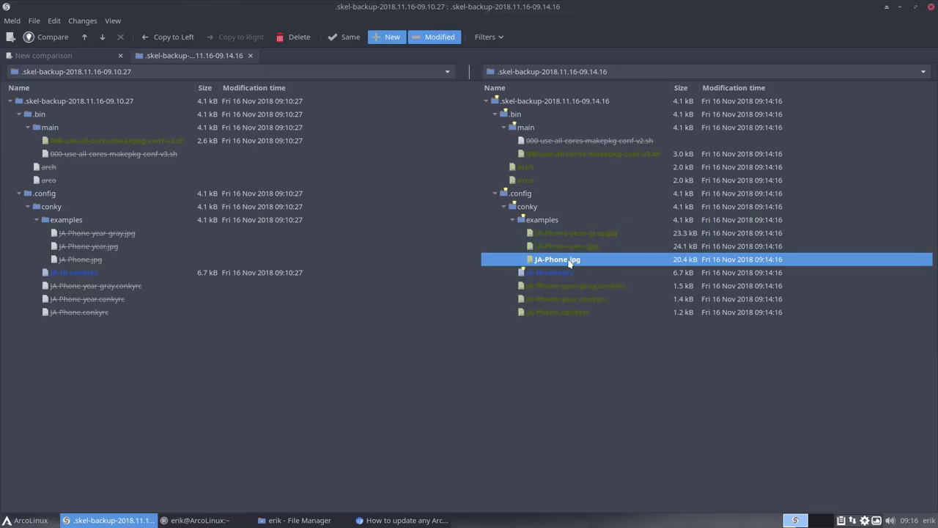
# Read JA-Phone-year-gray.conkyrc, look over the other JA-Phone conkyrc files, then close Meld
pyautogui.doubleClick(548, 286)
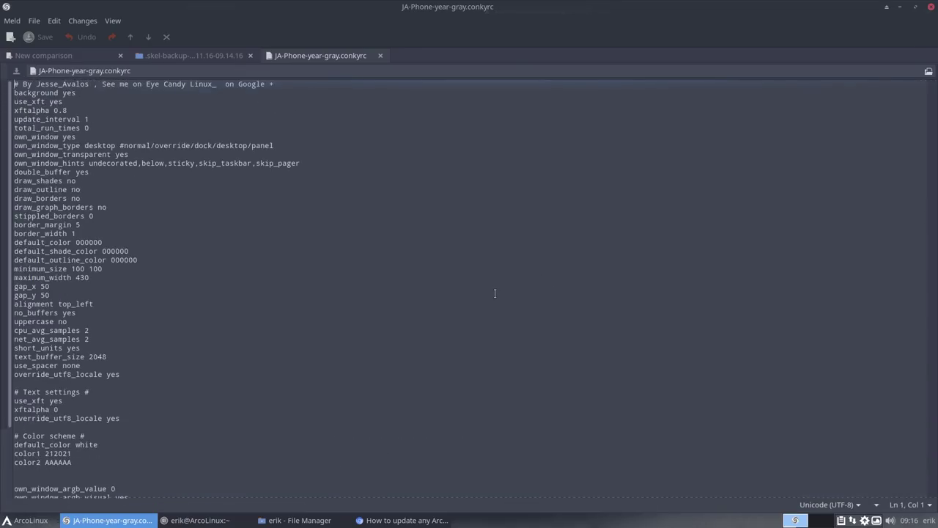
pyautogui.scroll(-3, 494, 293)
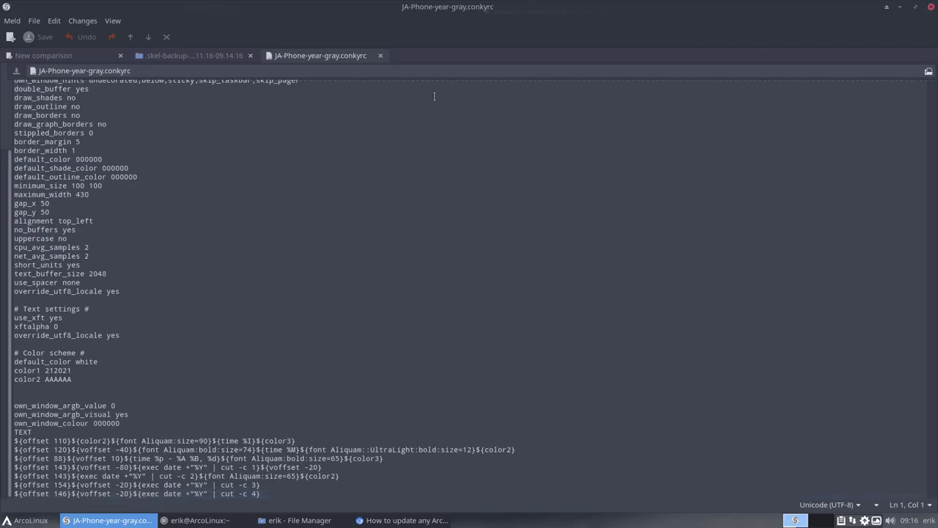
pyautogui.click(381, 56)
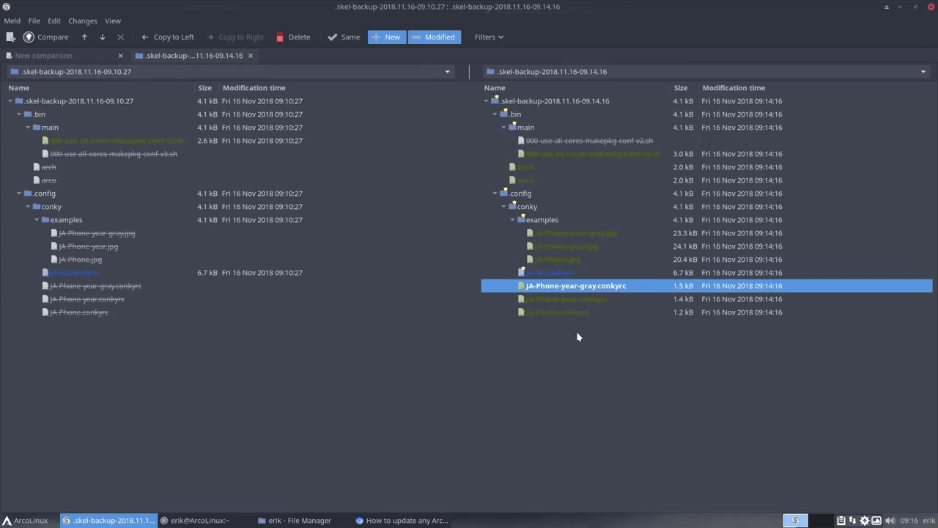
pyautogui.click(591, 303)
pyautogui.click(583, 313)
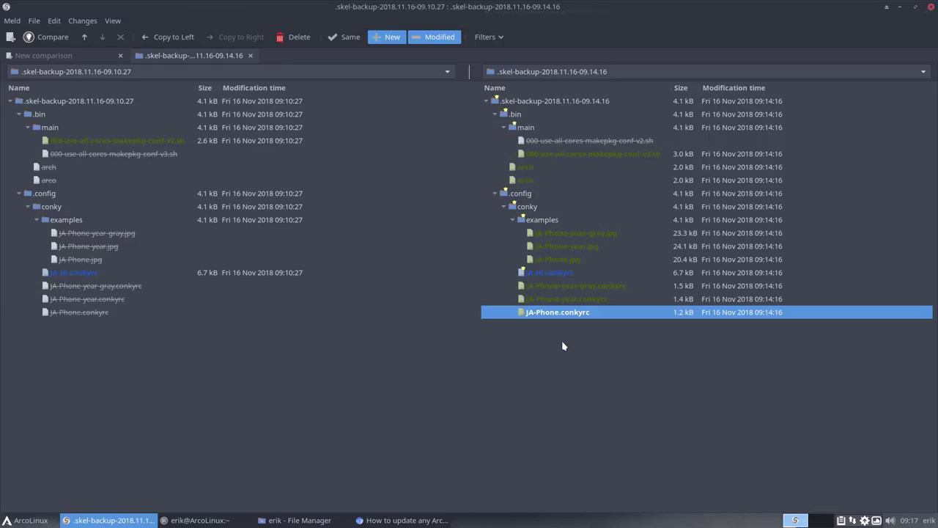
pyautogui.click(928, 8)
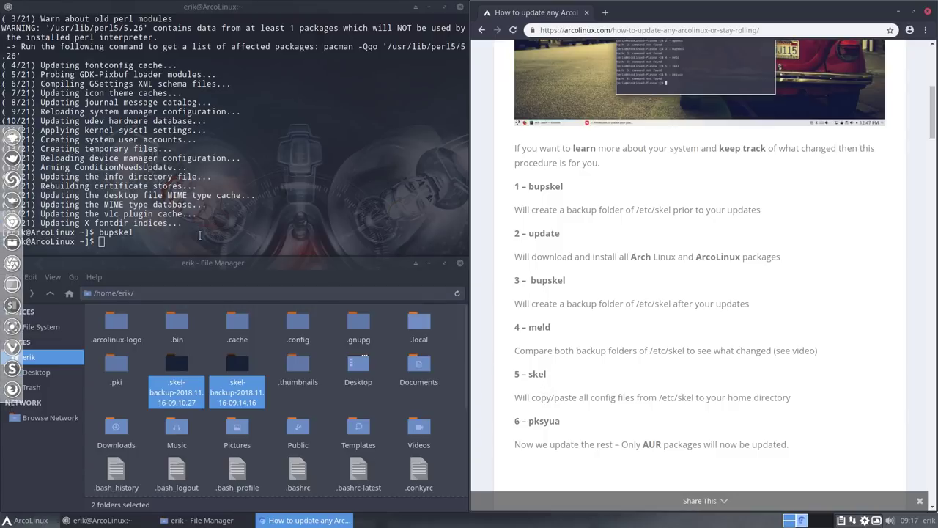
# Run skel in Termite, then arch and arco to print their coloured triangle banners
pyautogui.click(175, 233)
pyautogui.write('skel')
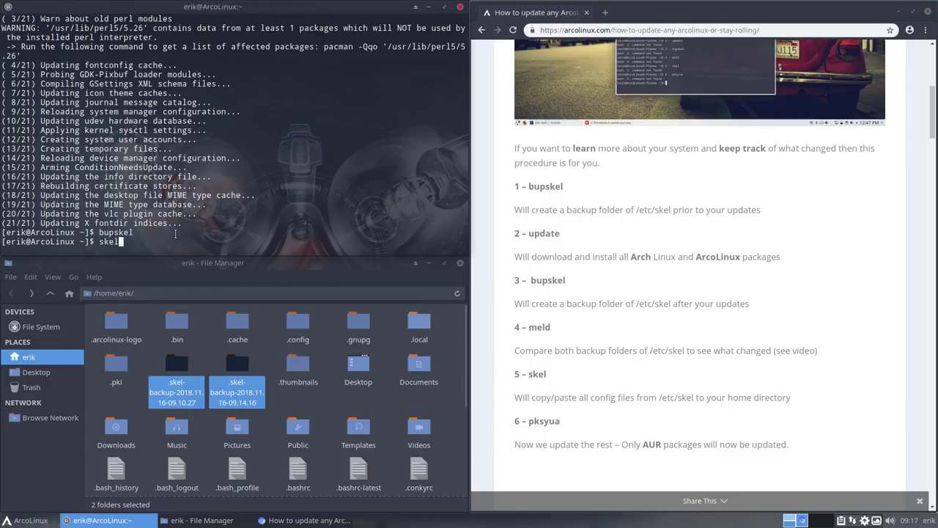
pyautogui.press('Return')
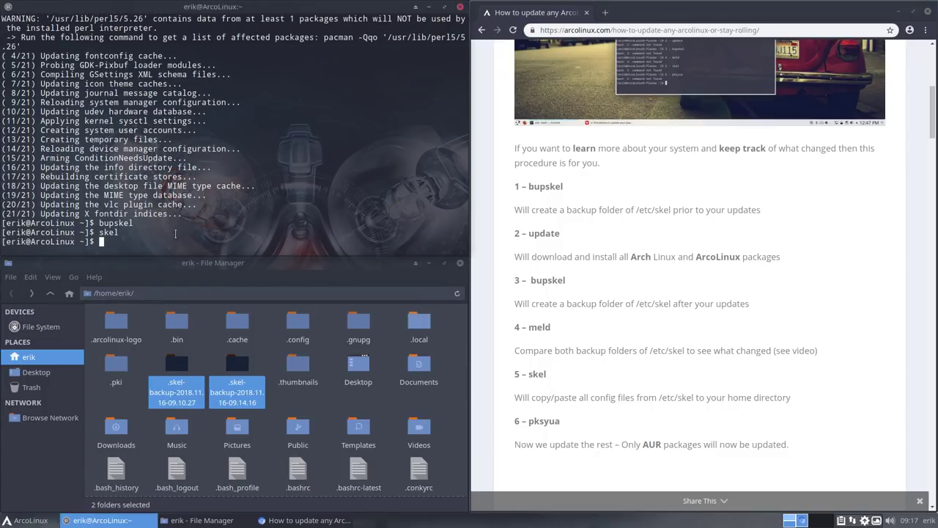
pyautogui.write('arch')
pyautogui.press('Return')
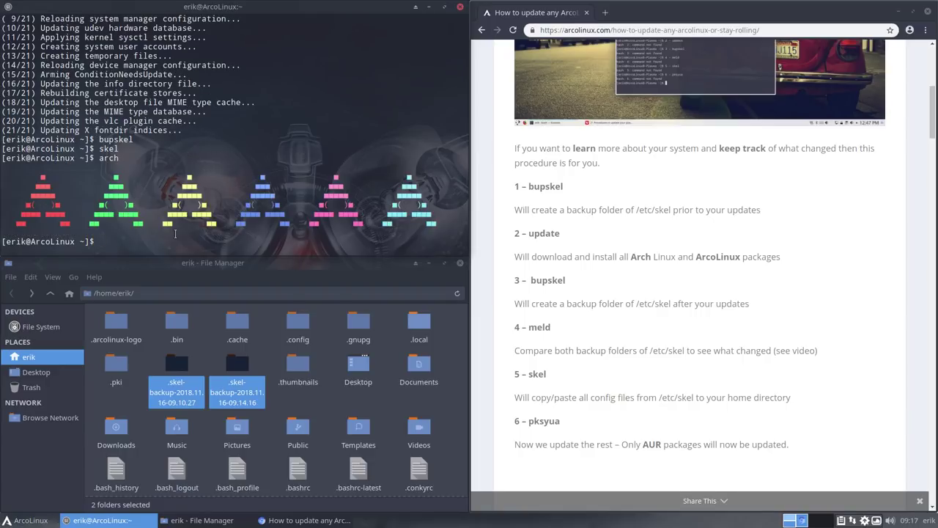
pyautogui.write('arco')
pyautogui.press('Return')
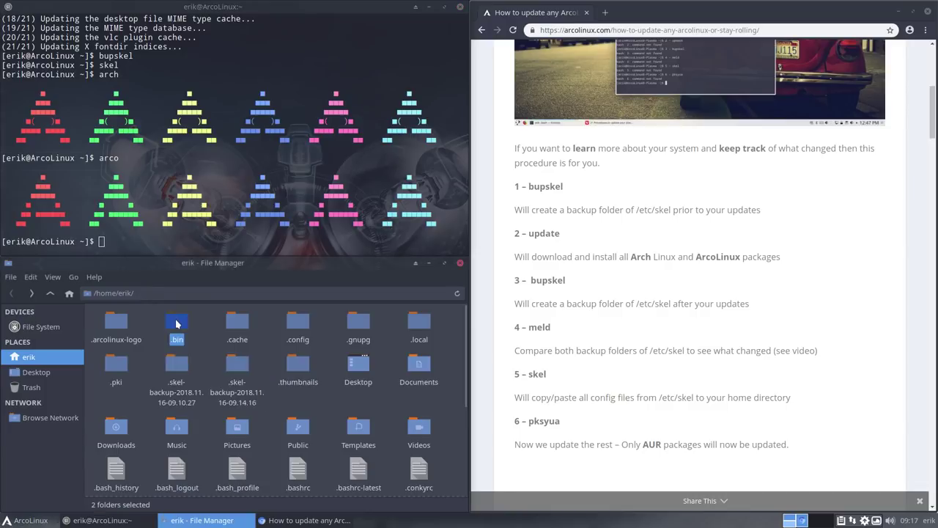
# Open the .bin folder and try selecting its scripts, then clear the selection
pyautogui.doubleClick(175, 322)
pyautogui.moveTo(107, 410); pyautogui.dragTo(451, 311)
pyautogui.click(266, 390)
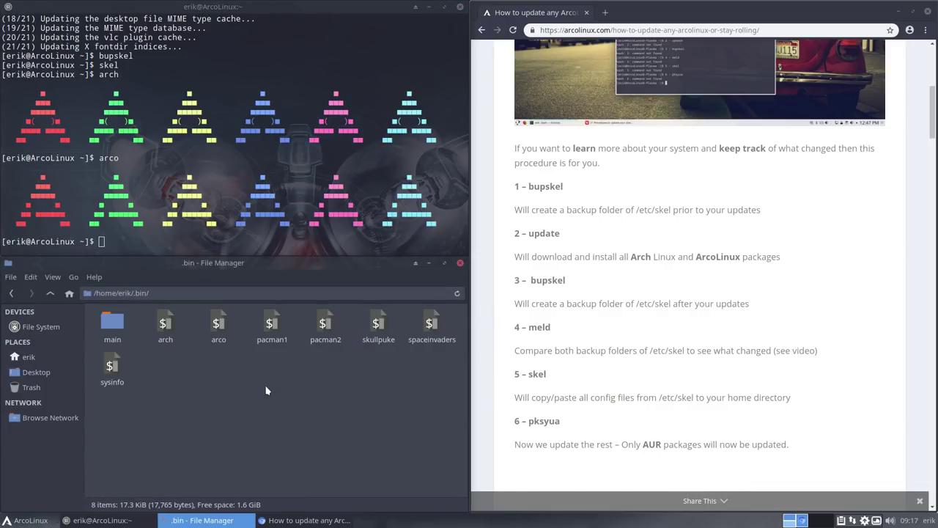
pyautogui.click(166, 324)
pyautogui.keyDown('shift'); pyautogui.click(118, 366); pyautogui.keyUp('shift')
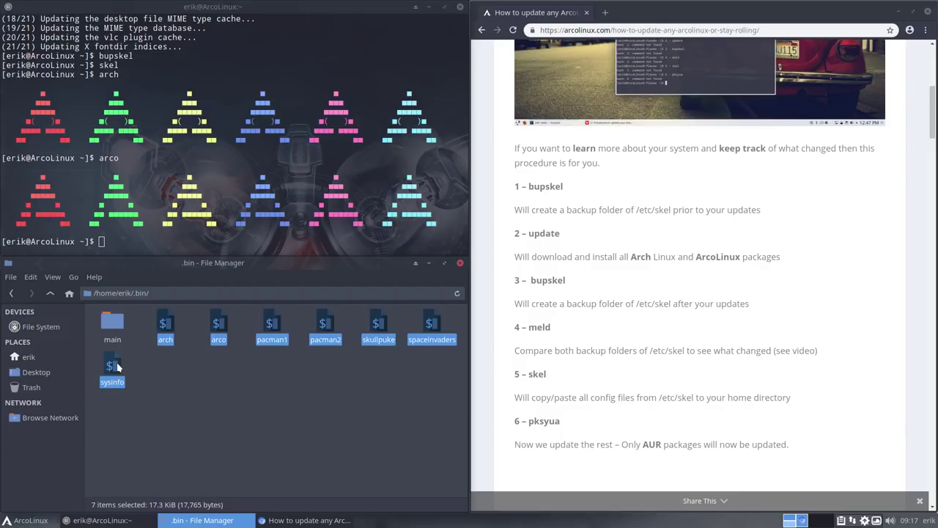
pyautogui.click(196, 371)
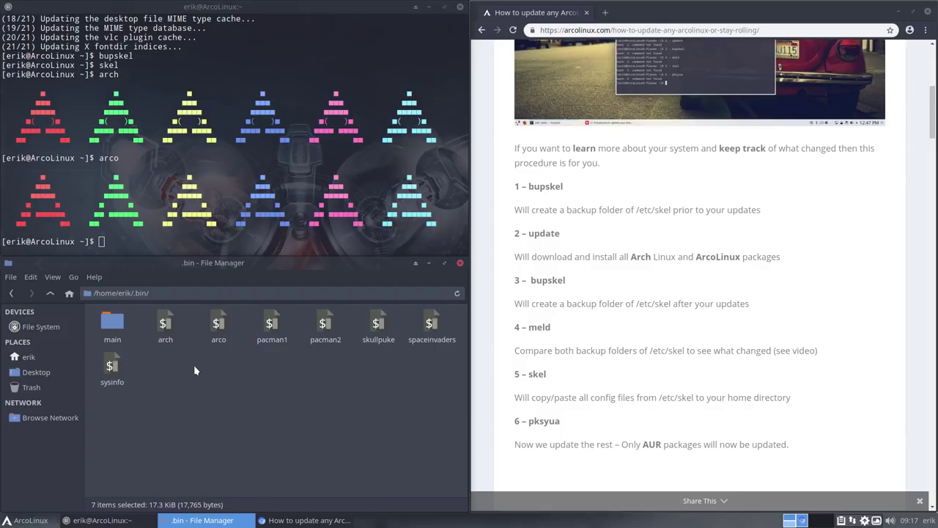
# Open the main subfolder and select the v2 and v3 makepkg-conf scripts
pyautogui.doubleClick(113, 324)
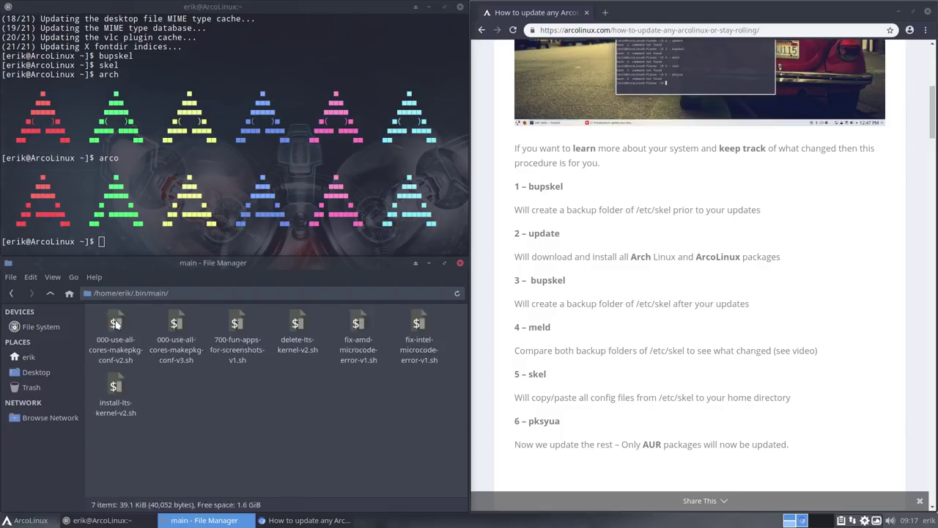
pyautogui.click(115, 326)
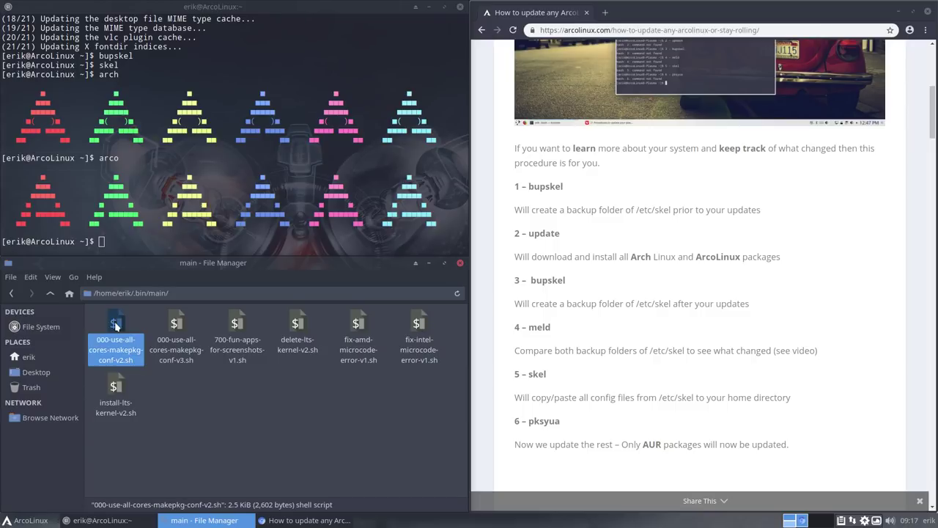
pyautogui.click(176, 328)
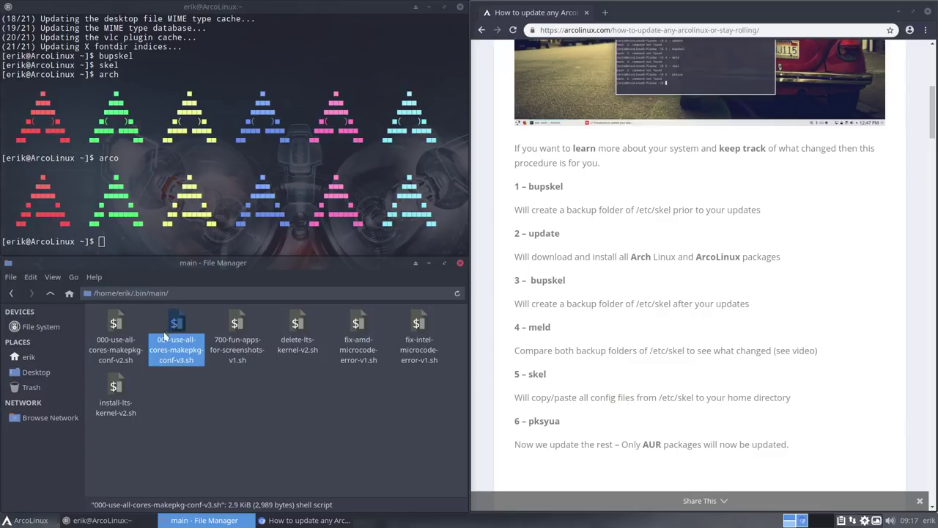
# Compare the v2 and v3 makepkg-conf scripts in Meld, then close the comparison
pyautogui.click(116, 325)
pyautogui.keyDown('ctrl'); pyautogui.click(175, 328); pyautogui.keyUp('ctrl')
pyautogui.rightClick(186, 334)
pyautogui.click(209, 273)
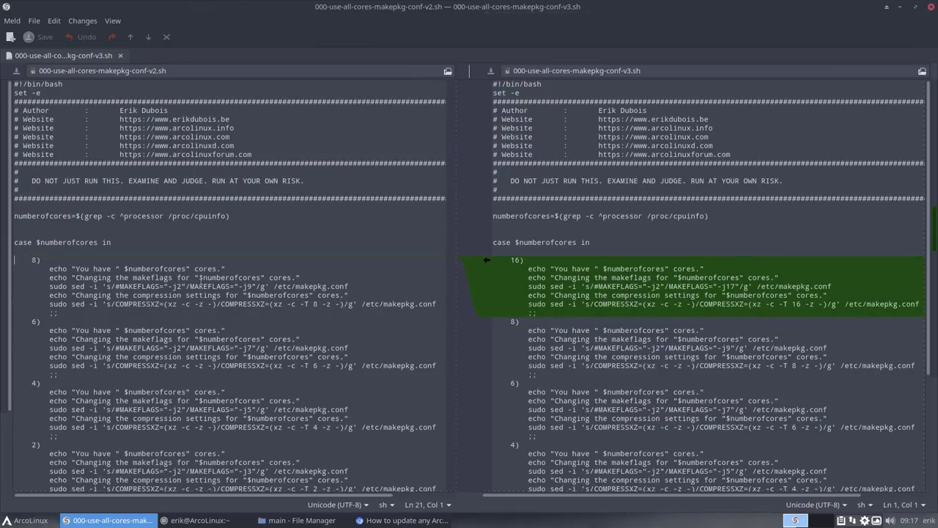
pyautogui.click(931, 7)
# Delete the outdated 000-use-all-cores-makepkg-conf-v2.sh script, leaving six scripts
pyautogui.click(215, 392)
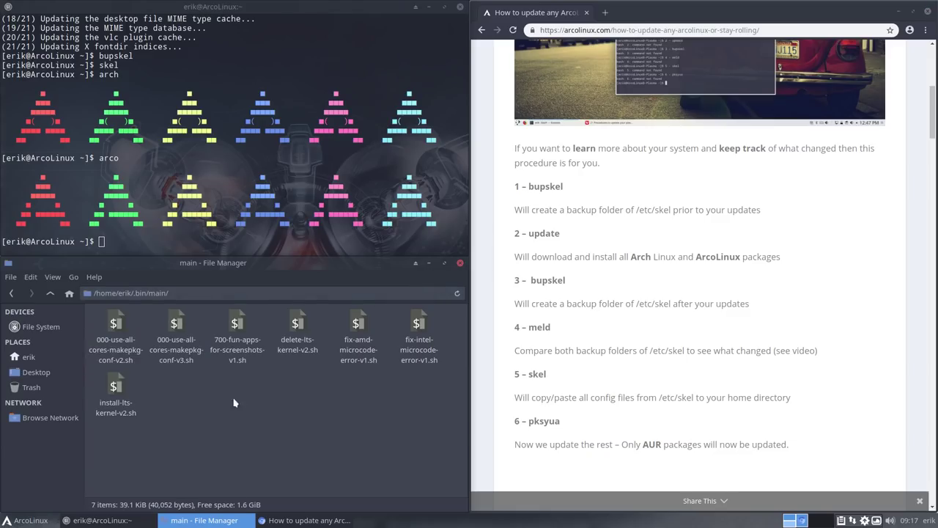
pyautogui.click(126, 323)
pyautogui.press('Delete')
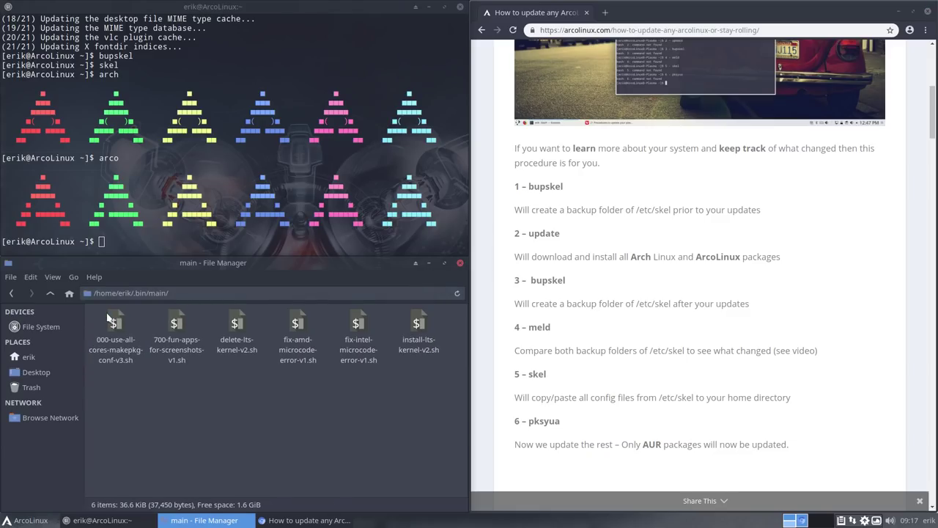
# Look over the remaining scripts, selecting the AMD and Intel microcode fix scripts, then clear the selection
pyautogui.click(176, 324)
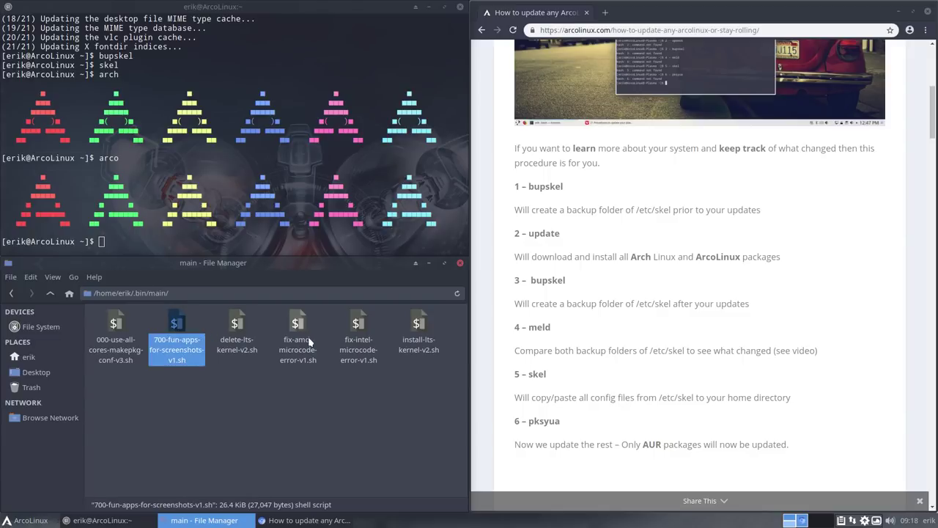
pyautogui.moveTo(288, 389); pyautogui.dragTo(370, 343)
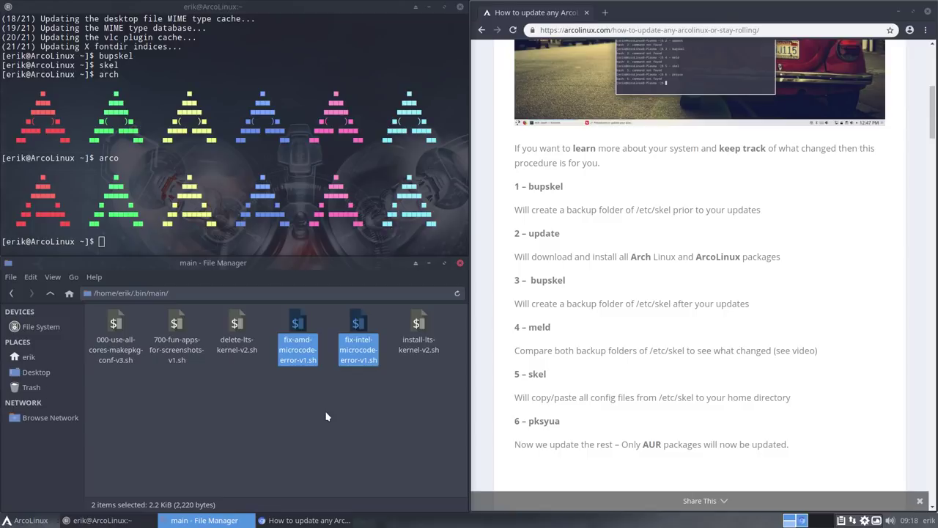
pyautogui.click(358, 381)
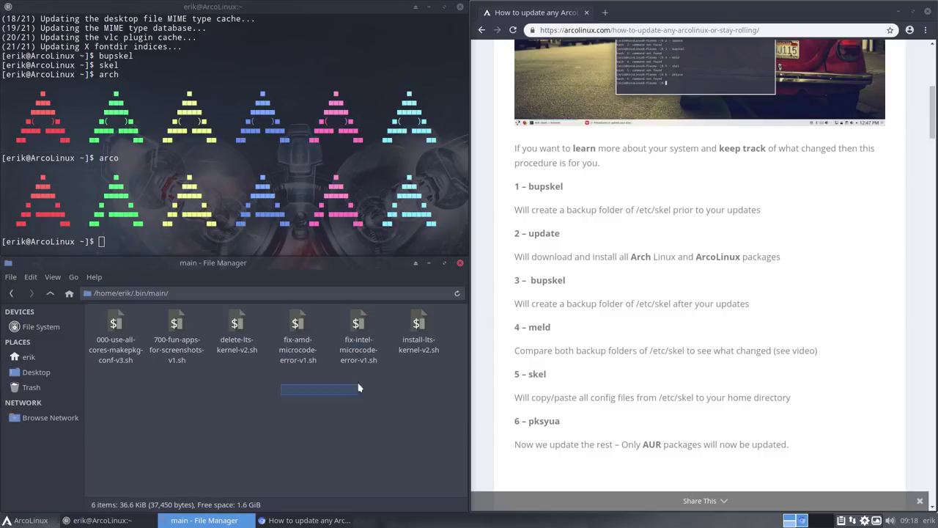
pyautogui.click(299, 350)
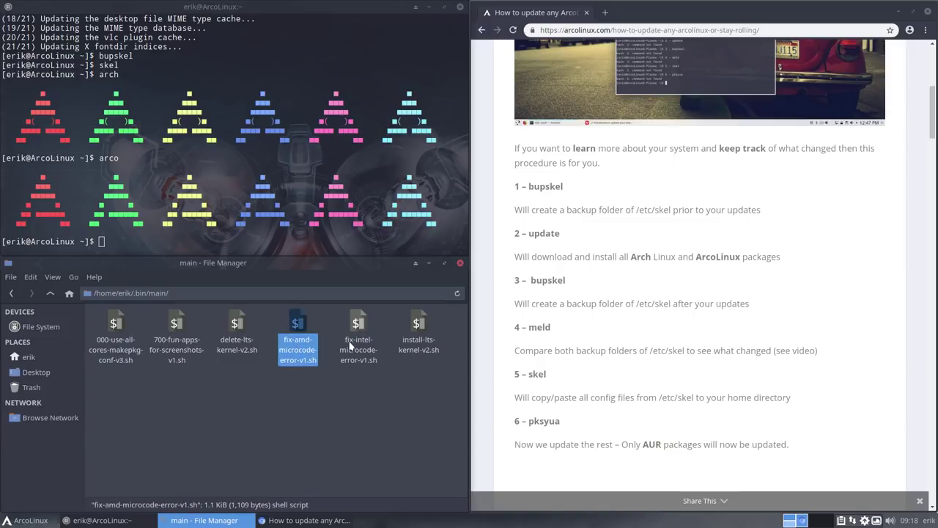
pyautogui.click(351, 346)
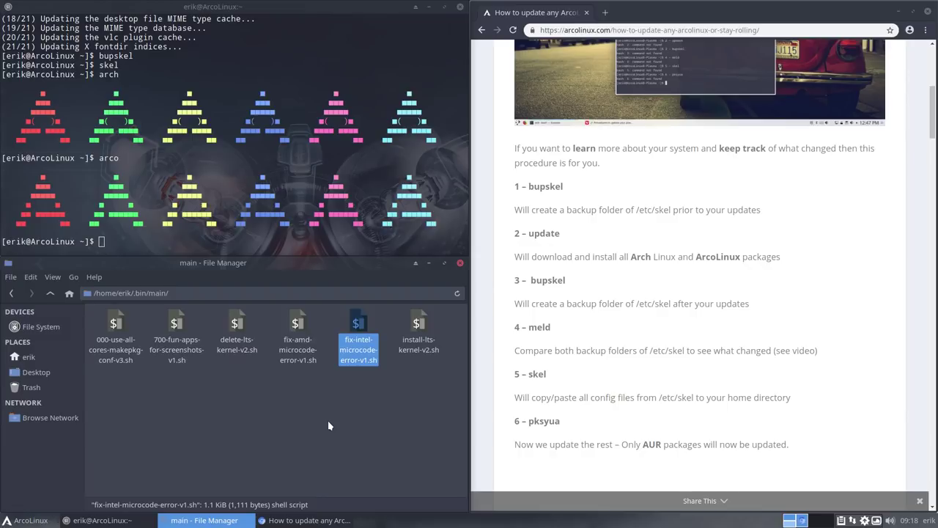
pyautogui.moveTo(295, 406); pyautogui.dragTo(368, 366)
pyautogui.click(227, 427)
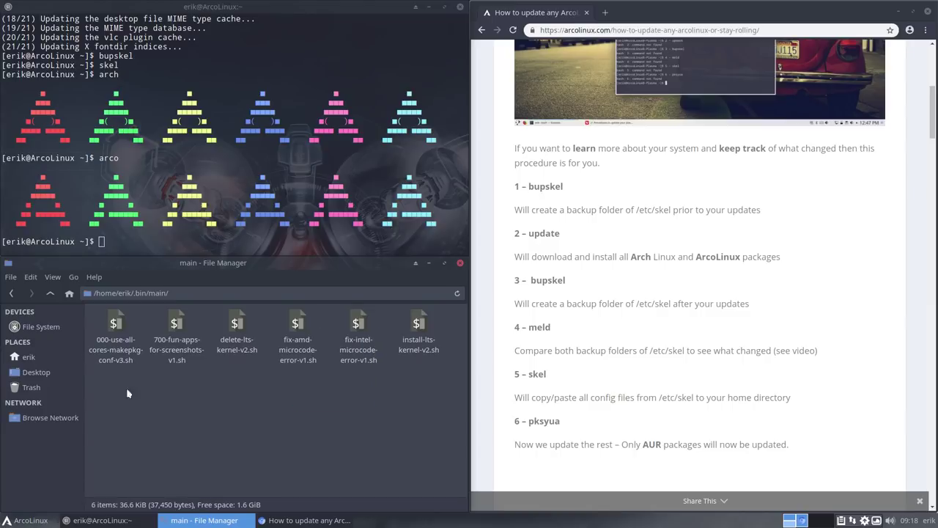
# Go up from .bin/main through .bin to the /home/erik folder
pyautogui.click(49, 293)
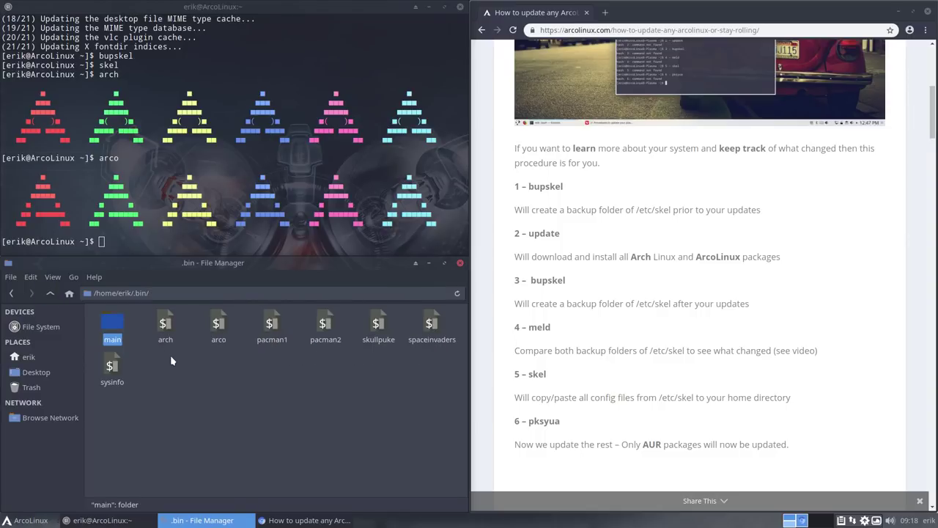
pyautogui.doubleClick(538, 374)
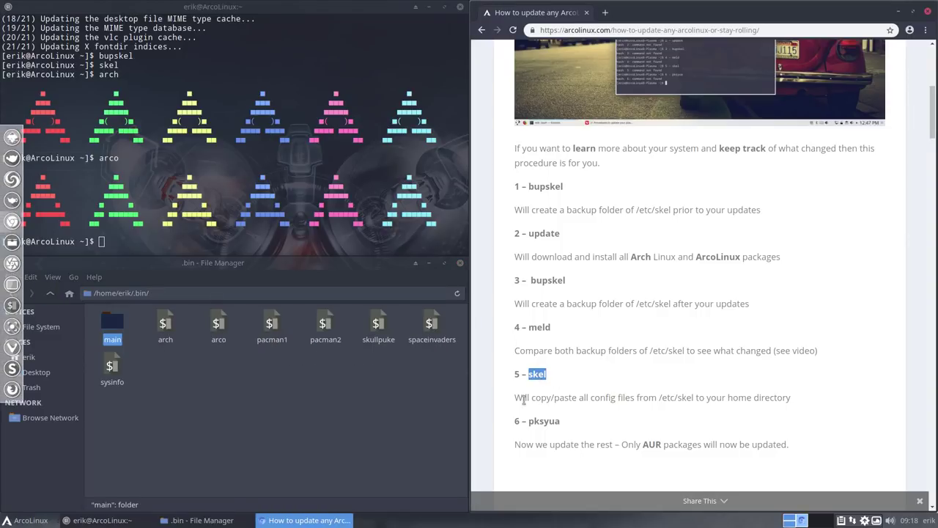
pyautogui.click(50, 293)
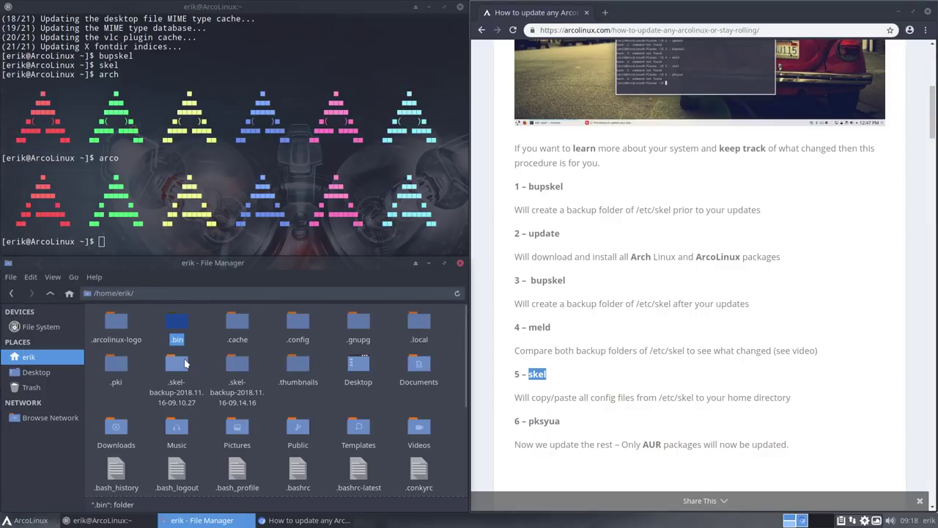
# Open ~/.arcolinux-logo, scroll through its 37 logo files, go up, and reopen it
pyautogui.click(112, 326)
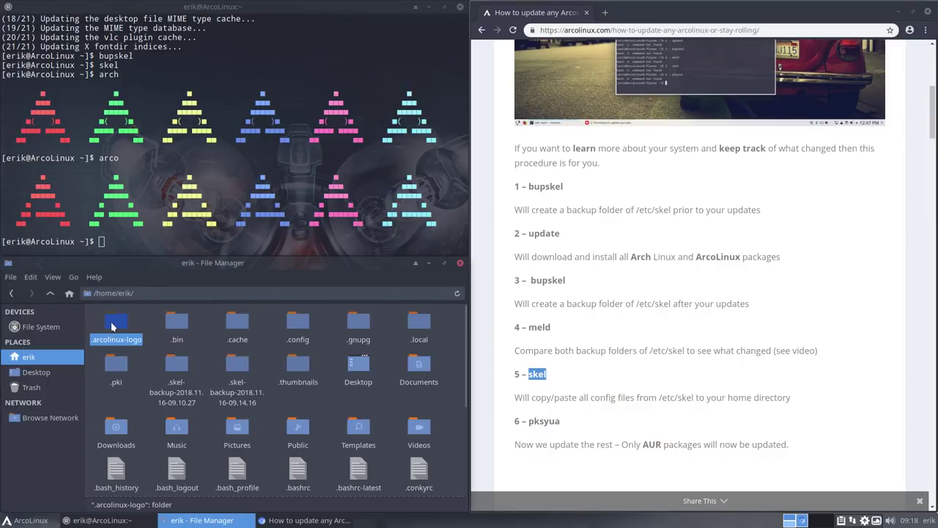
pyautogui.doubleClick(111, 326)
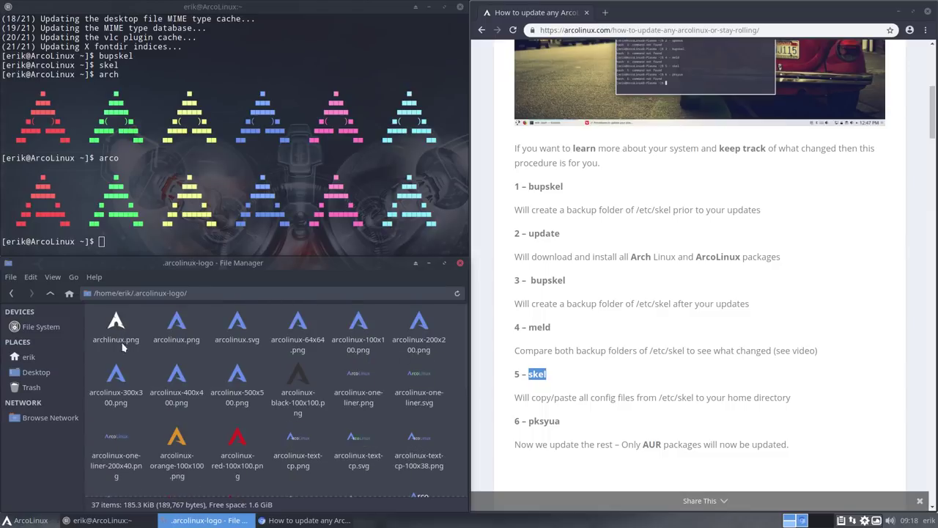
pyautogui.scroll(-5, 146, 359)
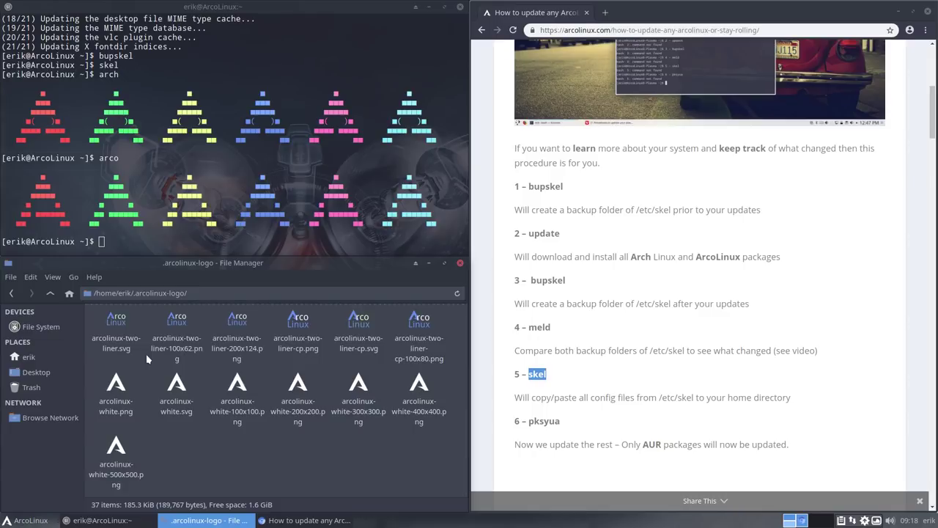
pyautogui.click(49, 293)
pyautogui.doubleClick(117, 327)
# Select the logo shape and try olive, lime, purple, dark red and pinkish red fills
pyautogui.click(179, 402)
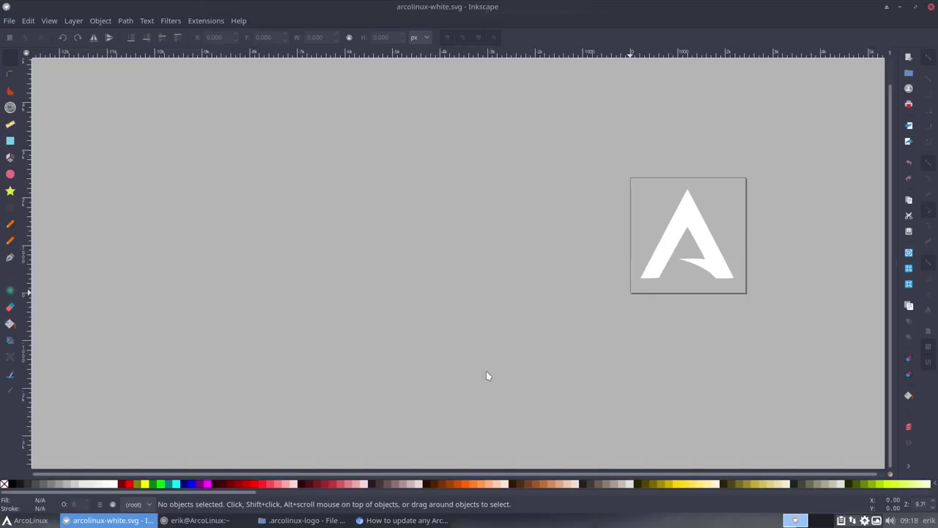
pyautogui.click(664, 268)
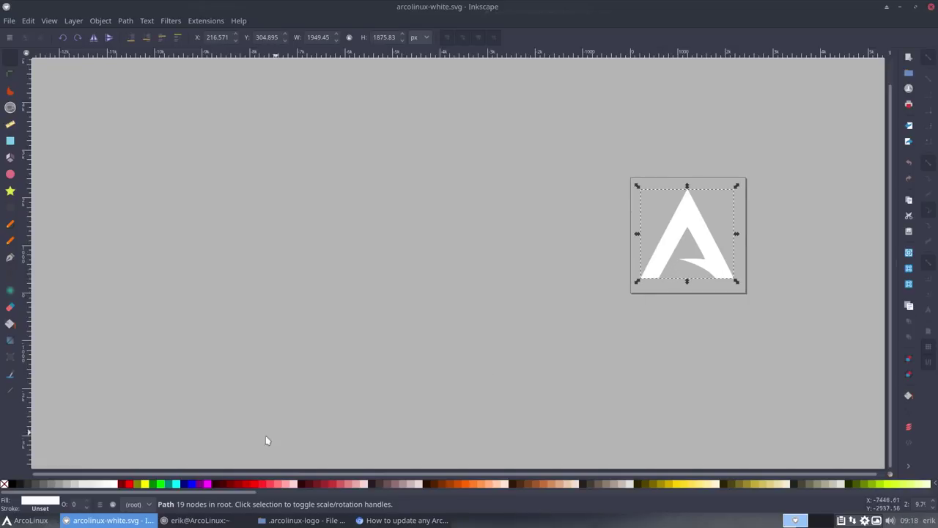
pyautogui.click(136, 484)
pyautogui.click(160, 484)
pyautogui.click(199, 484)
pyautogui.click(246, 484)
pyautogui.click(271, 484)
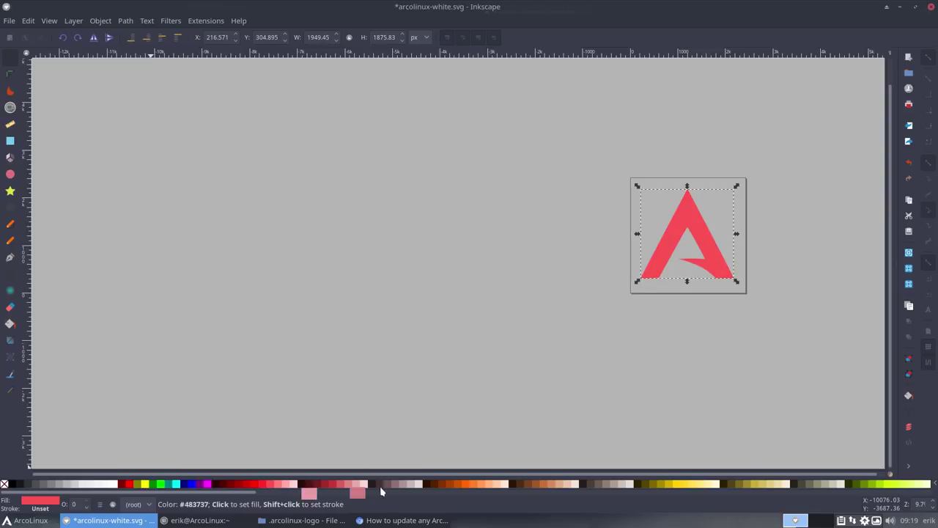
pyautogui.moveTo(359, 491); pyautogui.dragTo(429, 492)
# Try several green fills, ending on light mint green, and close the drawing
pyautogui.click(450, 486)
pyautogui.click(477, 485)
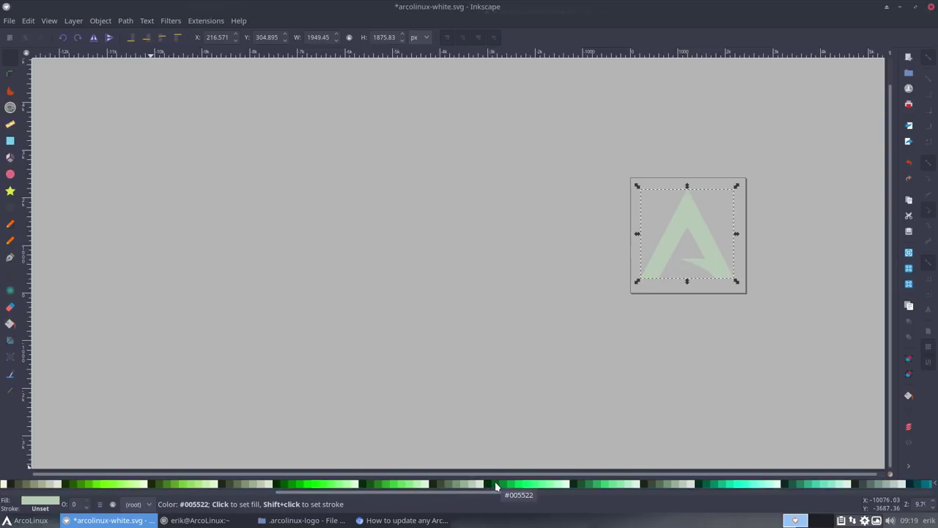
pyautogui.click(544, 486)
pyautogui.click(515, 486)
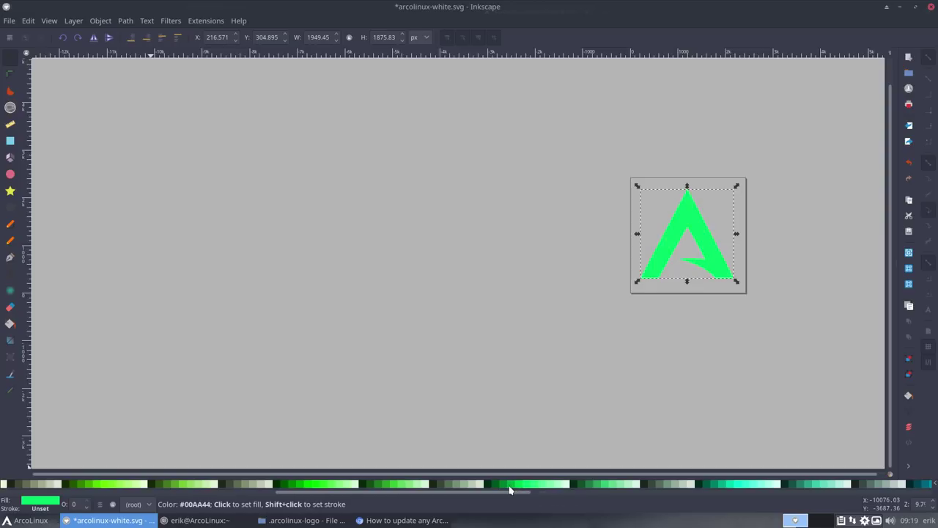
pyautogui.click(504, 487)
pyautogui.click(495, 490)
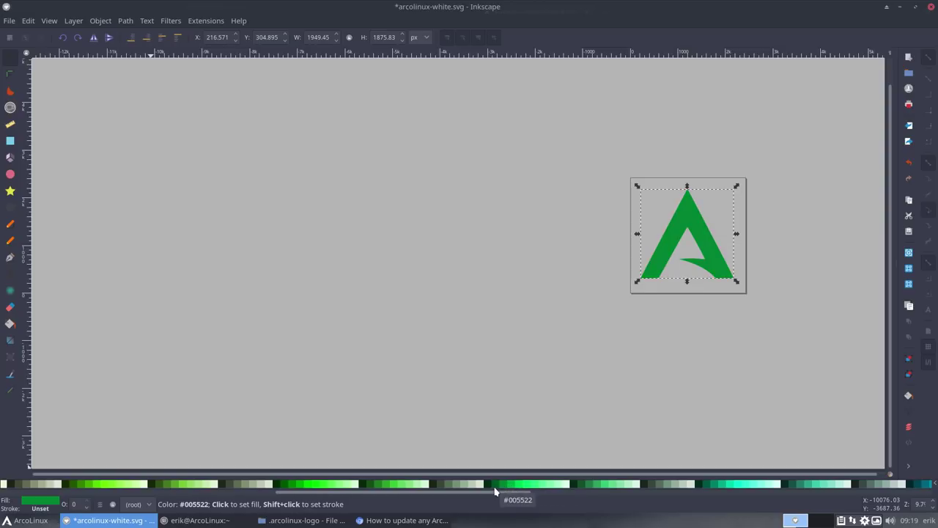
pyautogui.click(587, 483)
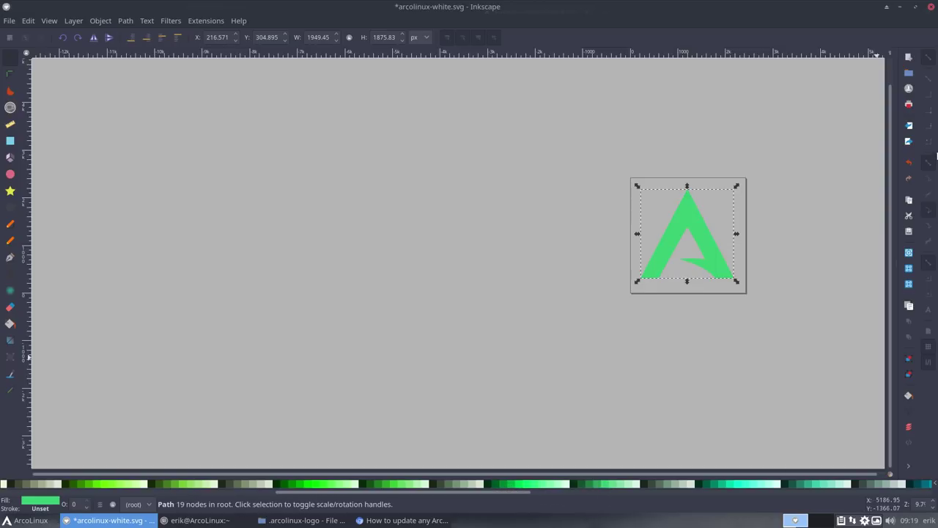
pyautogui.click(929, 6)
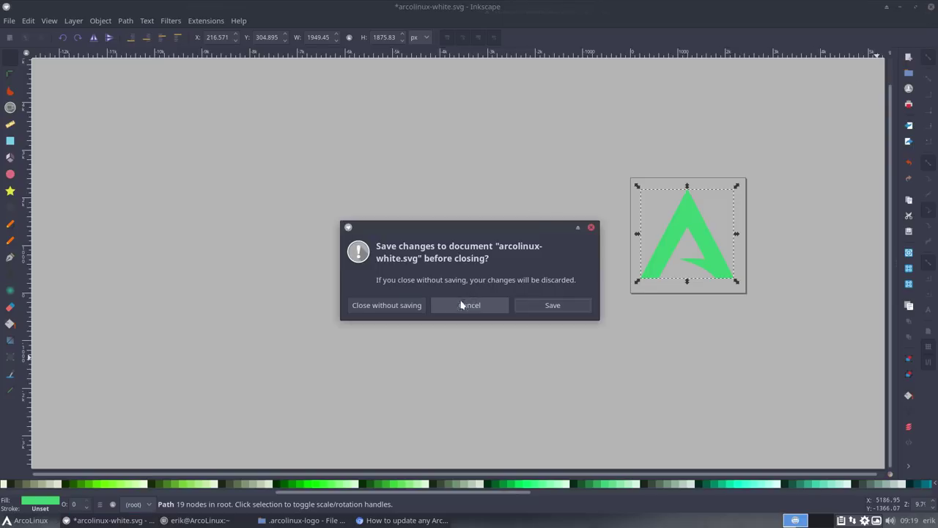
# Close Inkscape discarding the colour changes, and deselect the logo file in Thunar
pyautogui.click(406, 311)
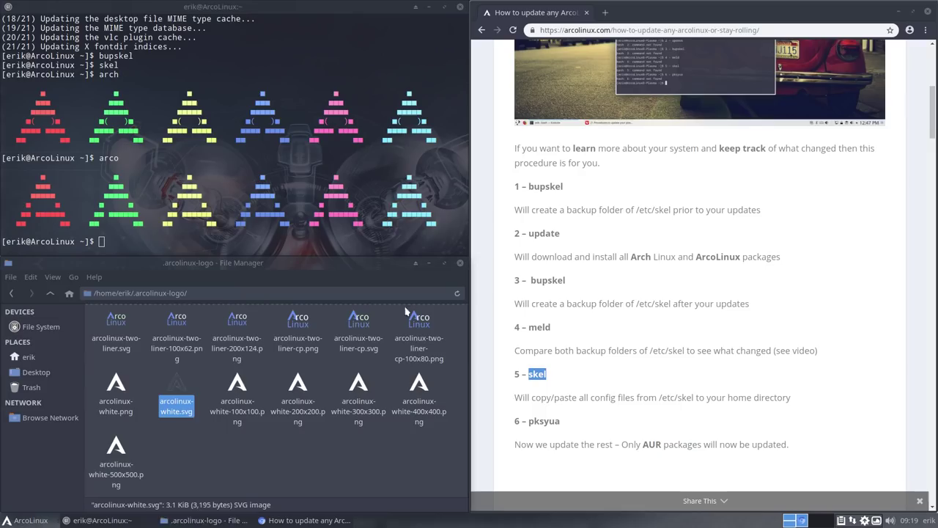
pyautogui.click(224, 454)
pyautogui.scroll(5, 224, 455)
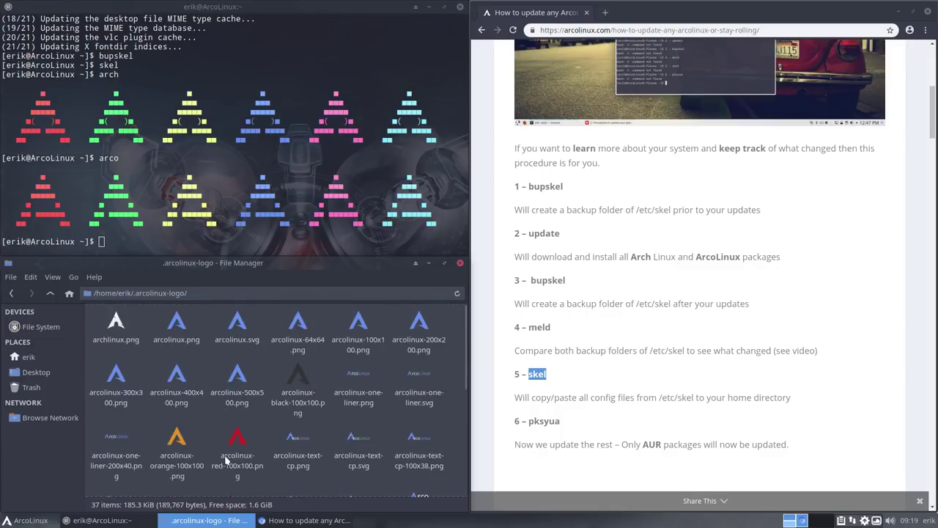
# In /home/erik, select .bashrc and .bashrc-latest together and open their context menu
pyautogui.click(50, 293)
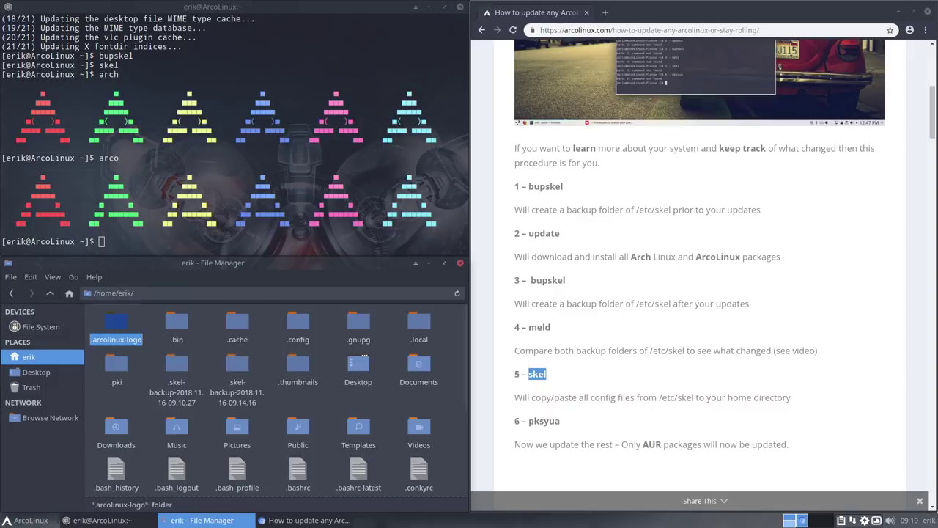
pyautogui.scroll(-2, 269, 387)
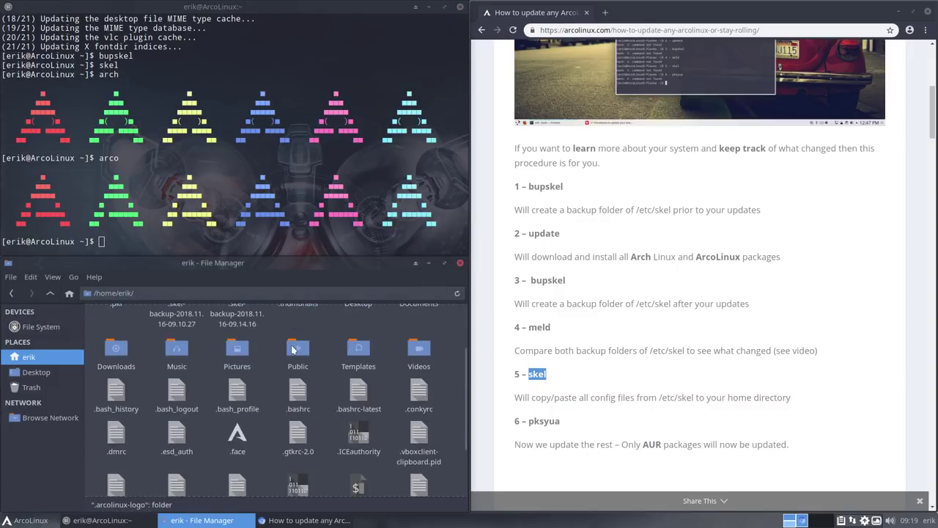
pyautogui.moveTo(271, 393); pyautogui.dragTo(363, 399)
pyautogui.rightClick(361, 396)
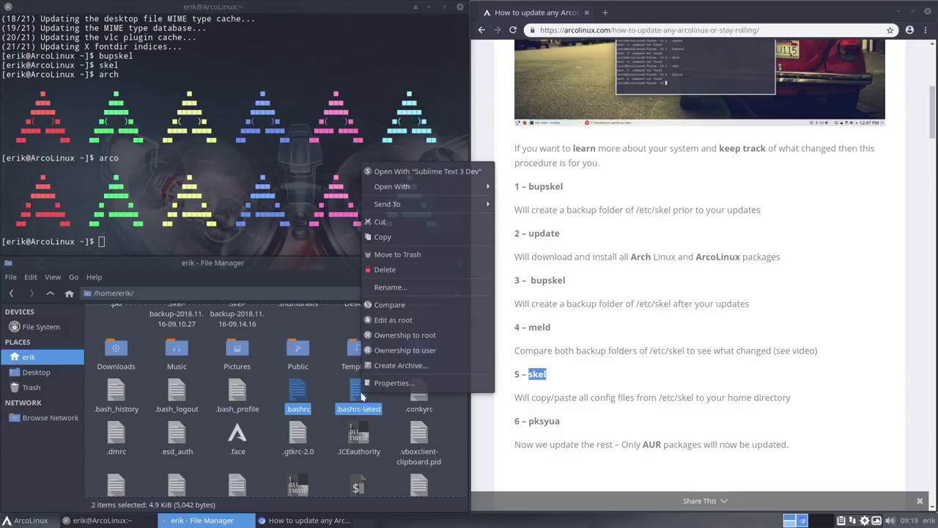
# Compare .bashrc with .bashrc-latest in Meld, highlight the extra EDITOR=nano line, then close Meld
pyautogui.click(390, 305)
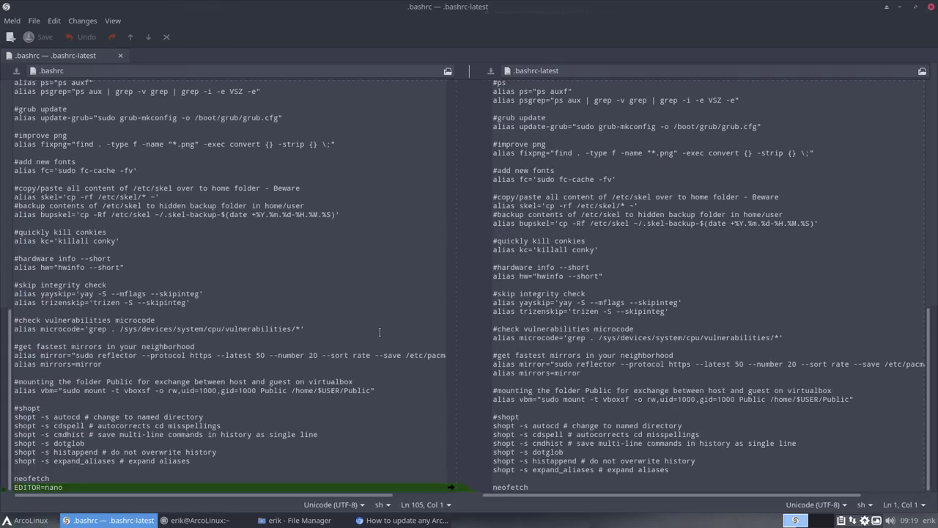
pyautogui.scroll(15, 638, 328)
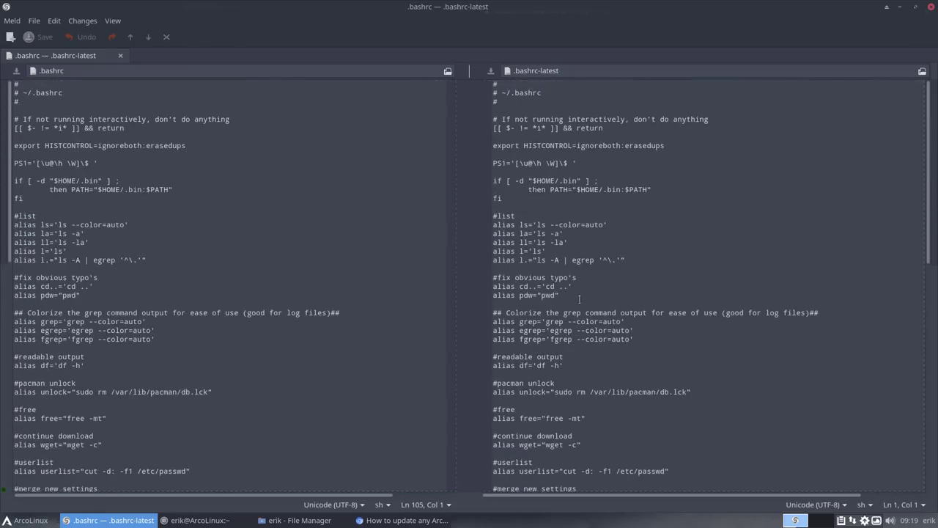
pyautogui.scroll(-10, 549, 405)
pyautogui.scroll(-9, 548, 405)
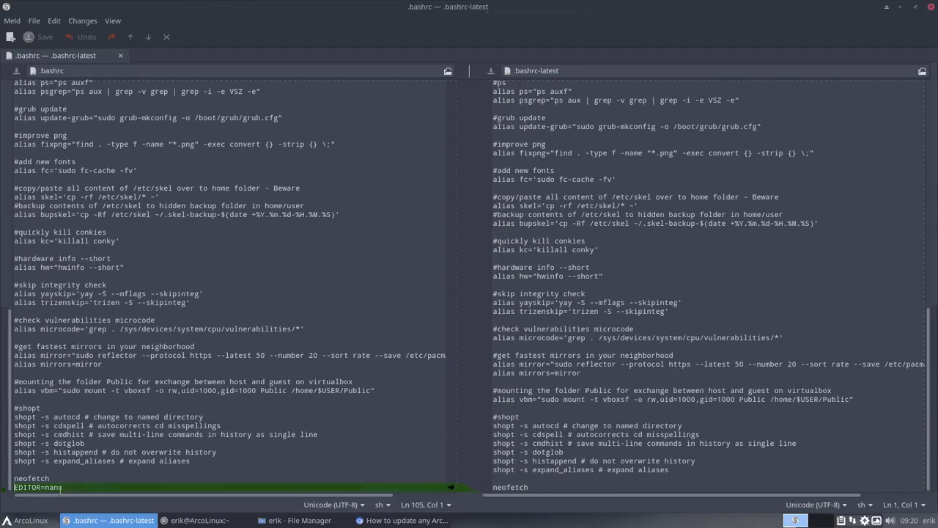
pyautogui.click(61, 487)
pyautogui.hotkey('shift', 'Home')
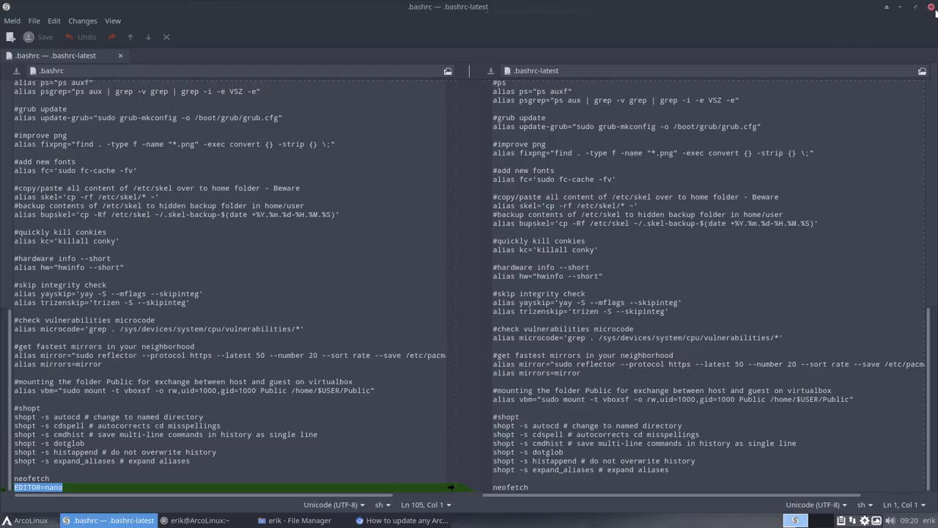
pyautogui.click(931, 7)
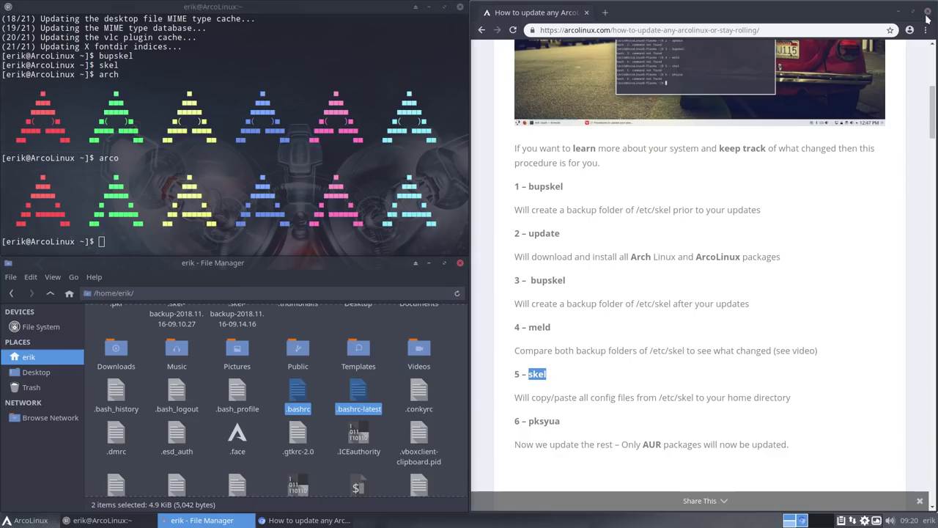
# Deselect the bashrc files and highlight the pksyua command in the update article
pyautogui.click(317, 383)
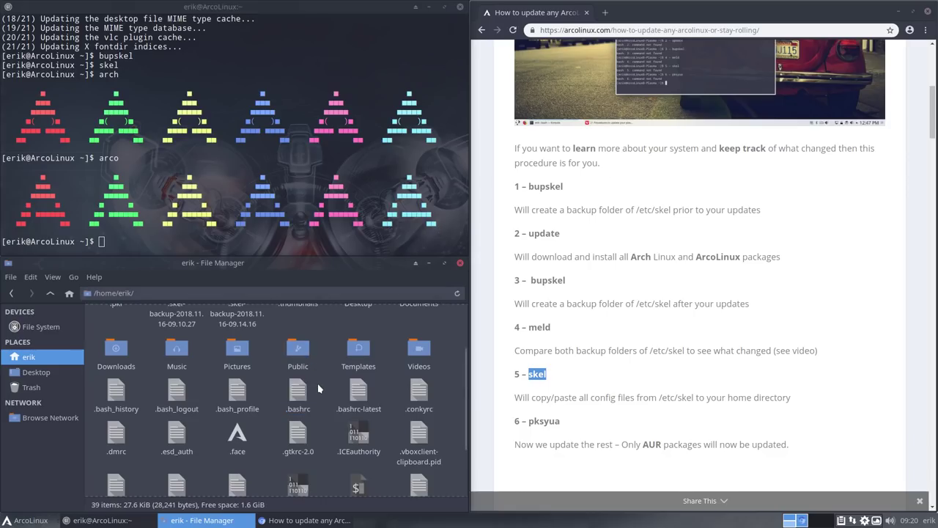
pyautogui.tripleClick(559, 418)
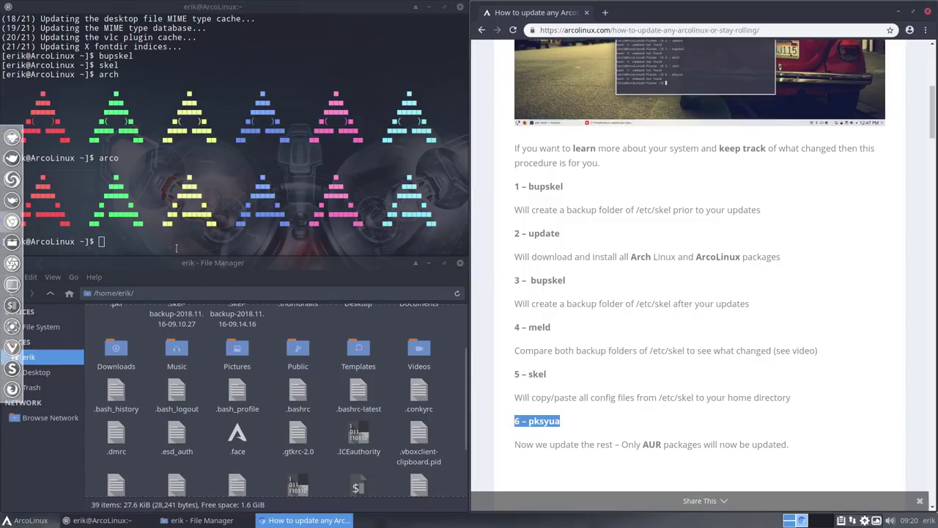
pyautogui.doubleClick(553, 233)
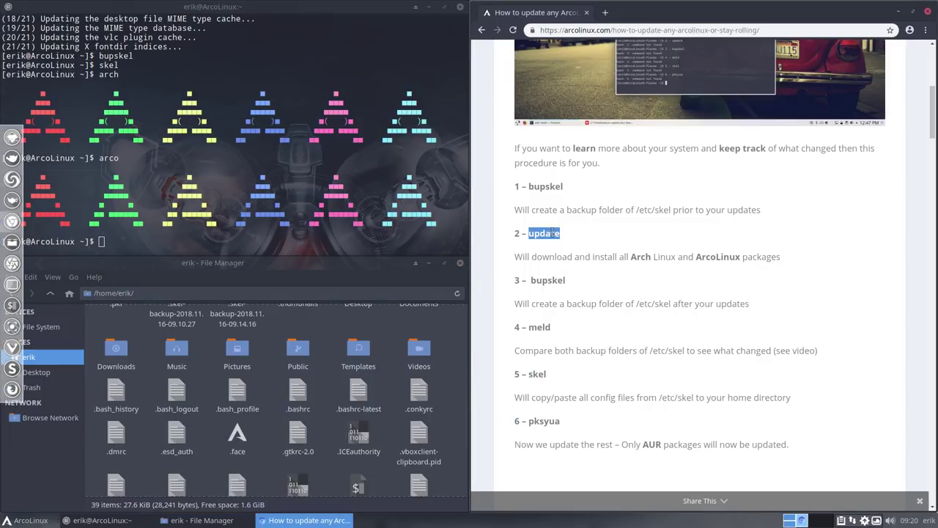
pyautogui.click(632, 255)
pyautogui.doubleClick(543, 419)
pyautogui.click(638, 447)
# Type pksyua at the Termite prompt, correcting the typo
pyautogui.click(104, 243)
pyautogui.write('p')
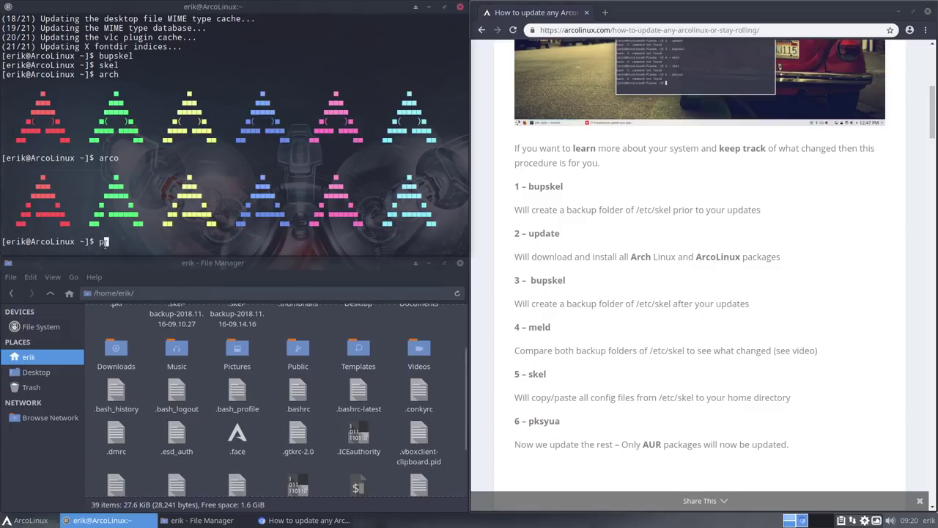
pyautogui.write('ksyau')
pyautogui.press('BackSpace')
pyautogui.press('BackSpace')
pyautogui.write('ua')
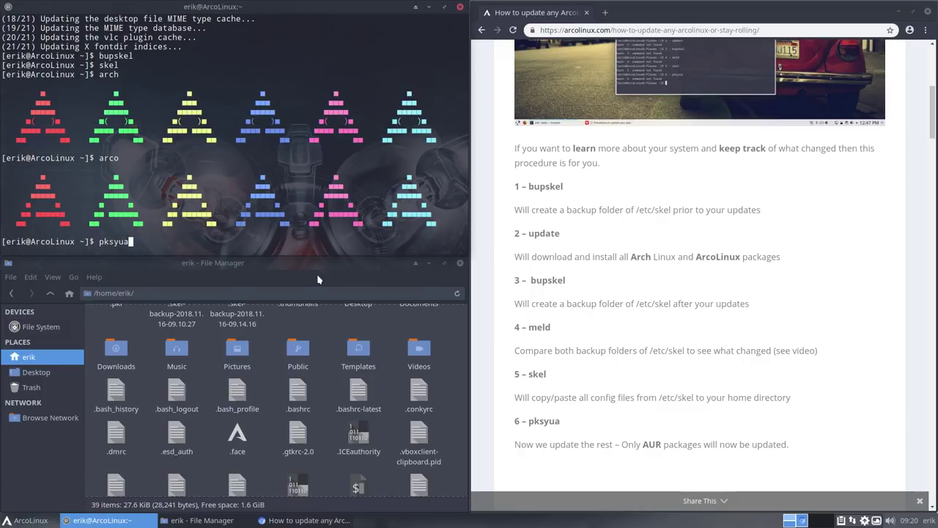
# Close the file manager and scroll the browser article down to the Meld note
pyautogui.click(459, 262)
pyautogui.click(647, 401)
pyautogui.scroll(-15, 647, 402)
pyautogui.scroll(-2, 647, 402)
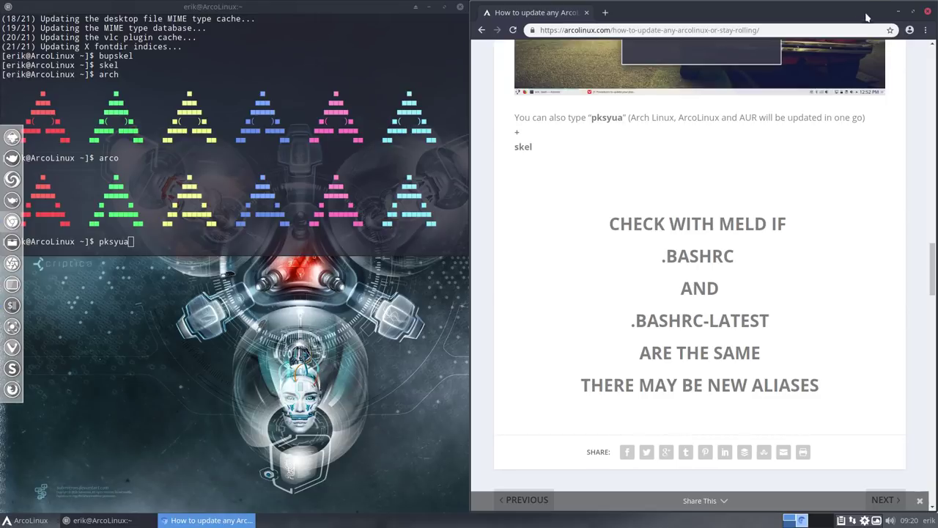
# Close the browser, centre the terminal, and run pksyua, entering the sudo password
pyautogui.click(925, 11)
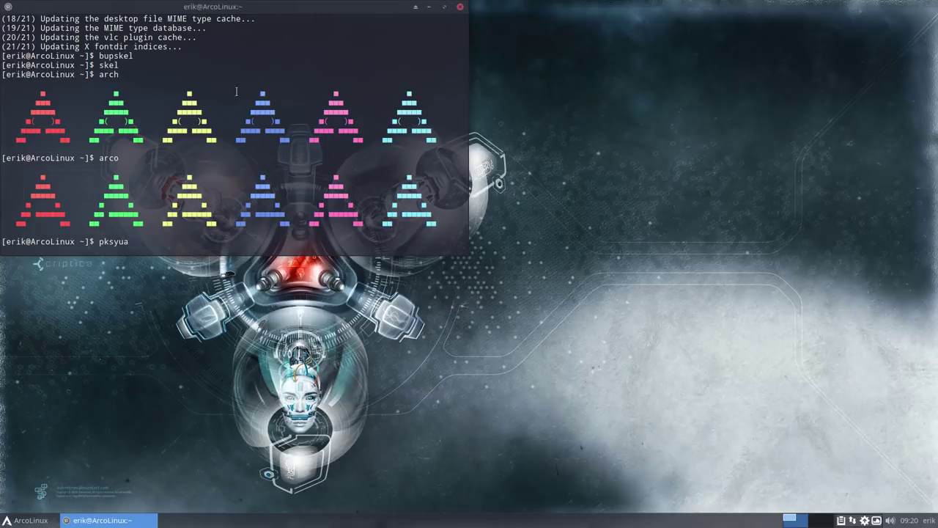
pyautogui.moveTo(370, 7); pyautogui.dragTo(548, 51)
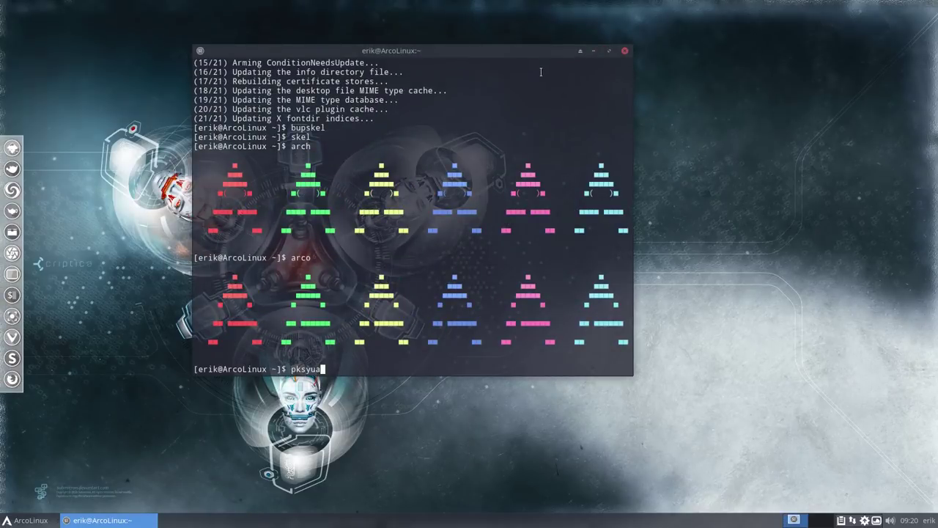
pyautogui.press('Return')
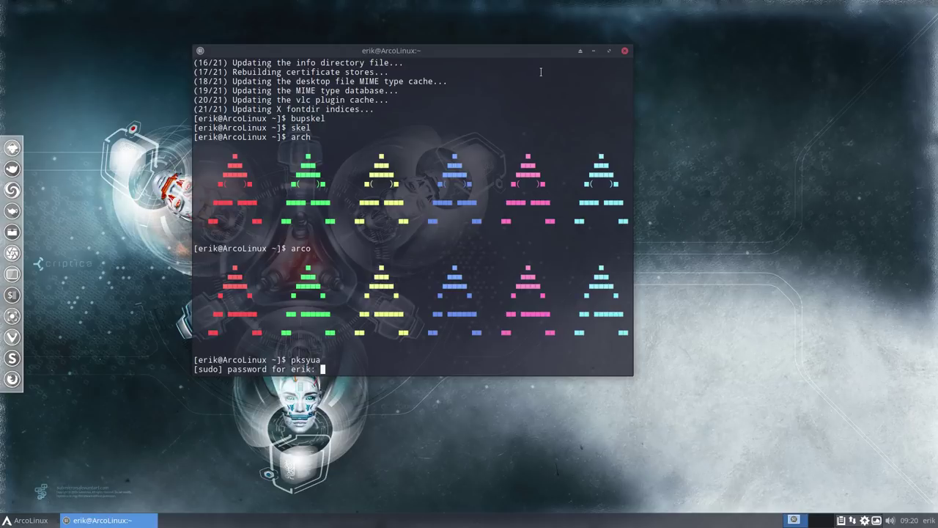
pyautogui.press('Return')
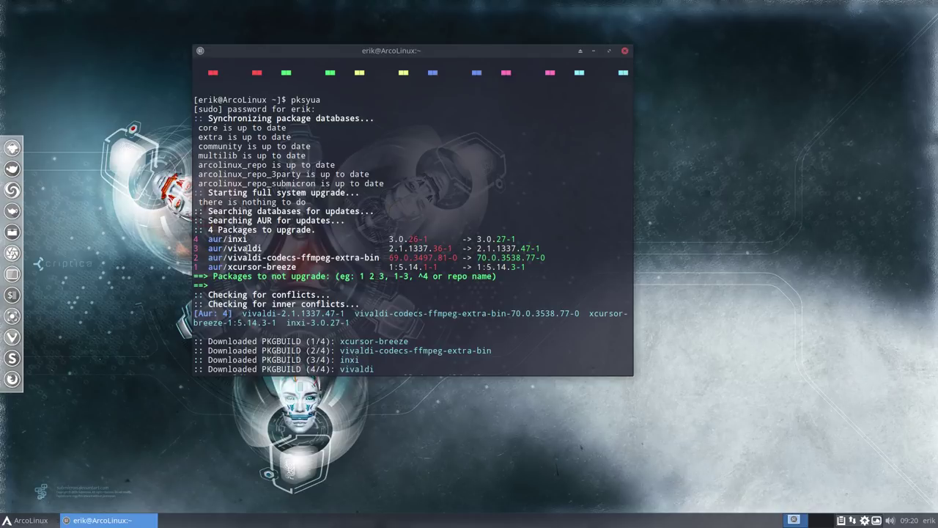
# Follow the AUR upgrade output and move the update terminal to the upper right
pyautogui.moveTo(297, 257); pyautogui.dragTo(338, 258)
pyautogui.hotkey('alt', 'F4')
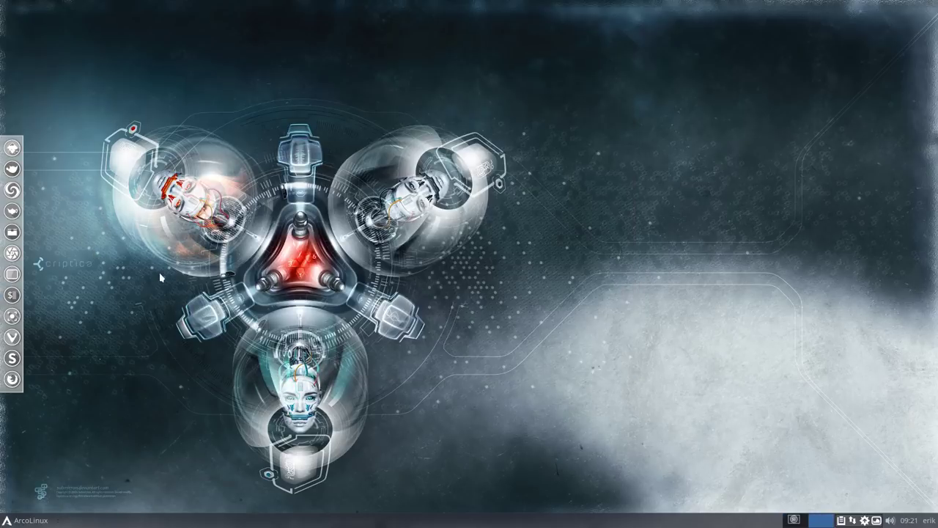
pyautogui.hotkey('ctrl', 'alt', 'd')
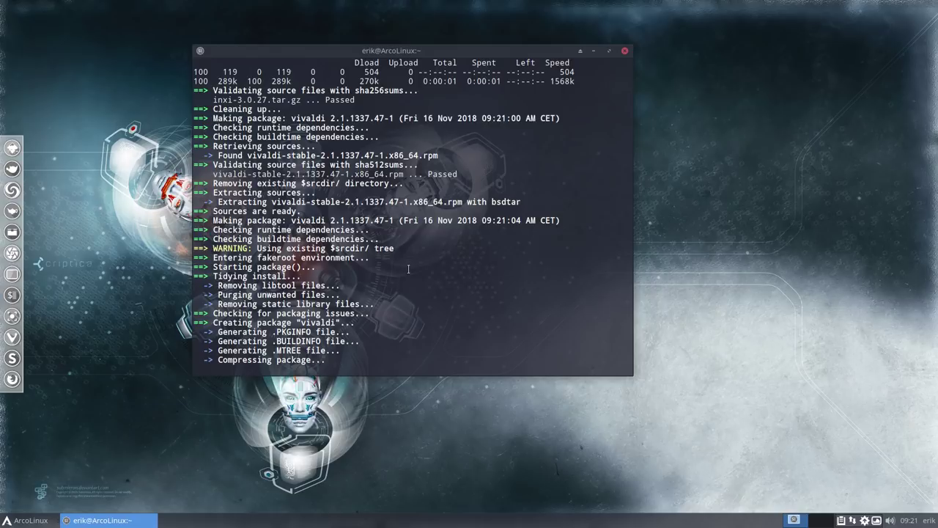
pyautogui.moveTo(460, 51); pyautogui.dragTo(715, 30)
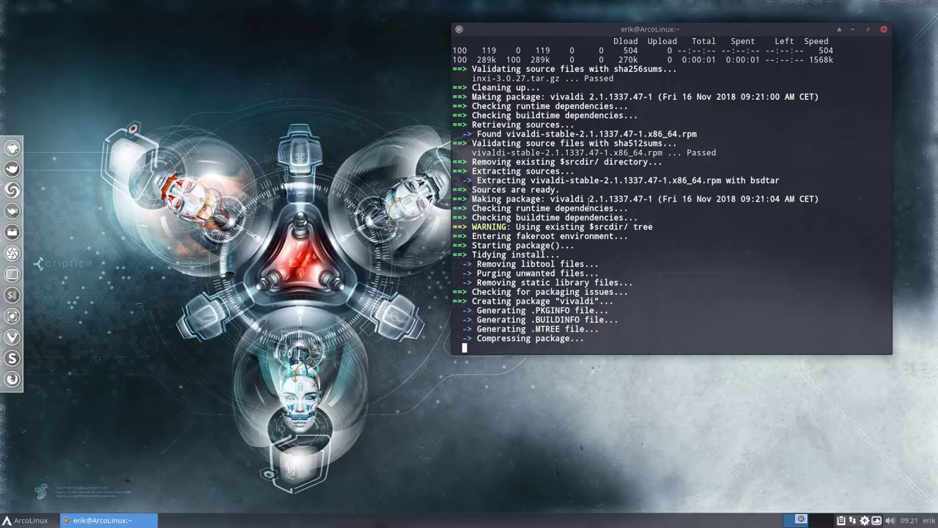
pyautogui.click(310, 216)
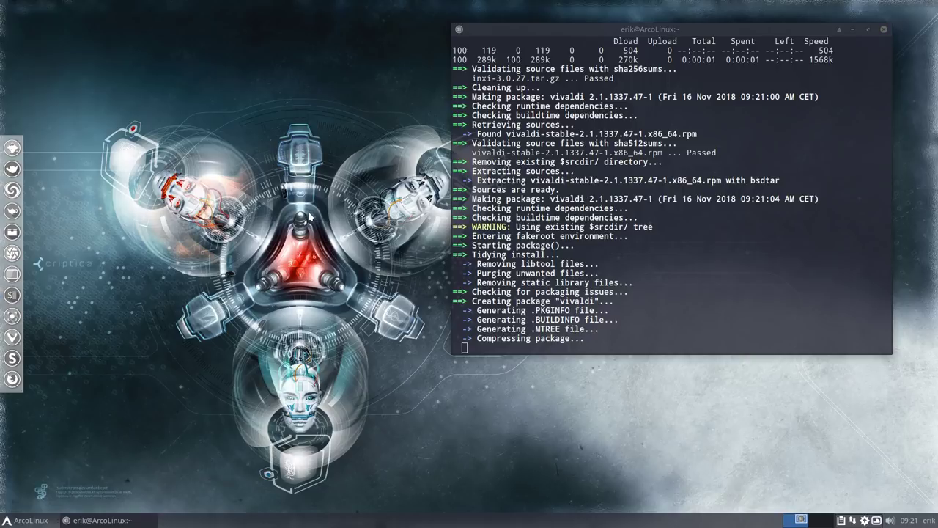
# Open a neofetch terminal on the left and highlight ArcoLinux v18.11.2 and kernel 4.18.16
pyautogui.hotkey('ctrl', 'alt', 't')
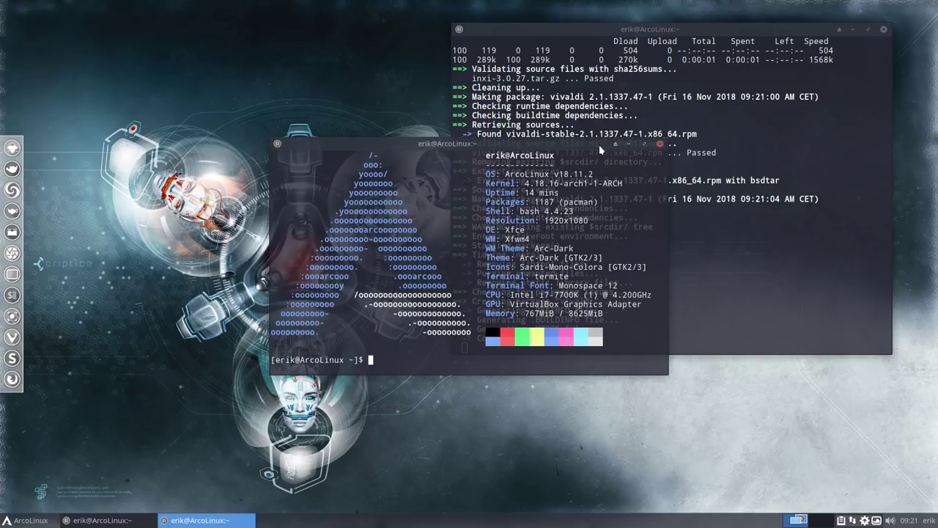
pyautogui.moveTo(619, 139); pyautogui.dragTo(356, 85)
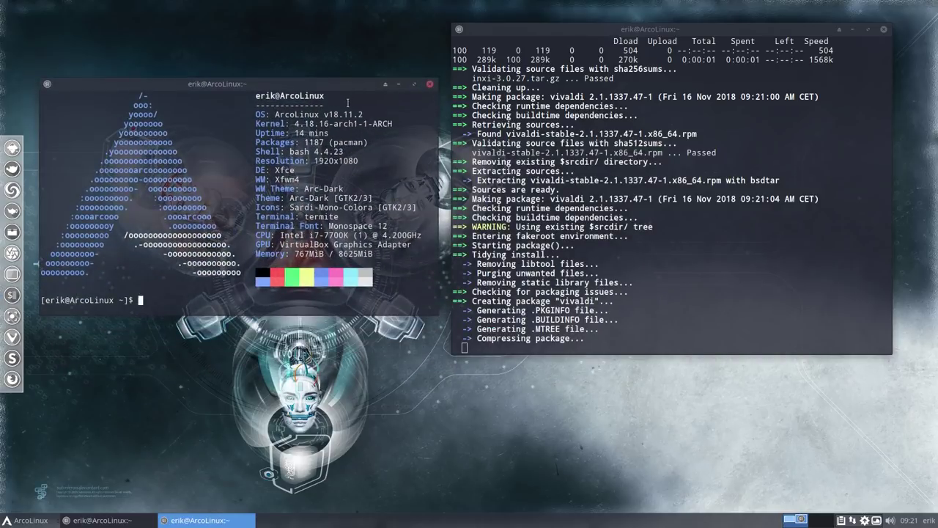
pyautogui.moveTo(332, 113); pyautogui.dragTo(365, 114)
pyautogui.moveTo(294, 124); pyautogui.dragTo(329, 124)
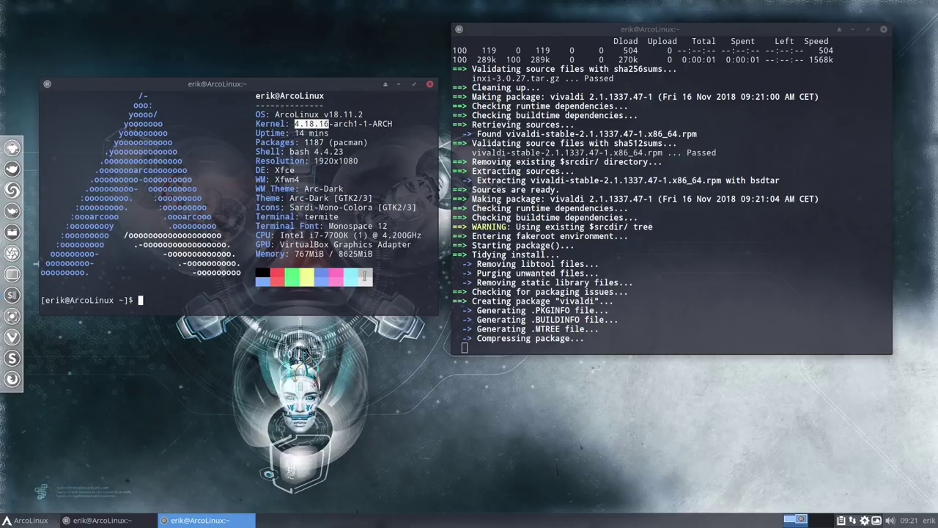